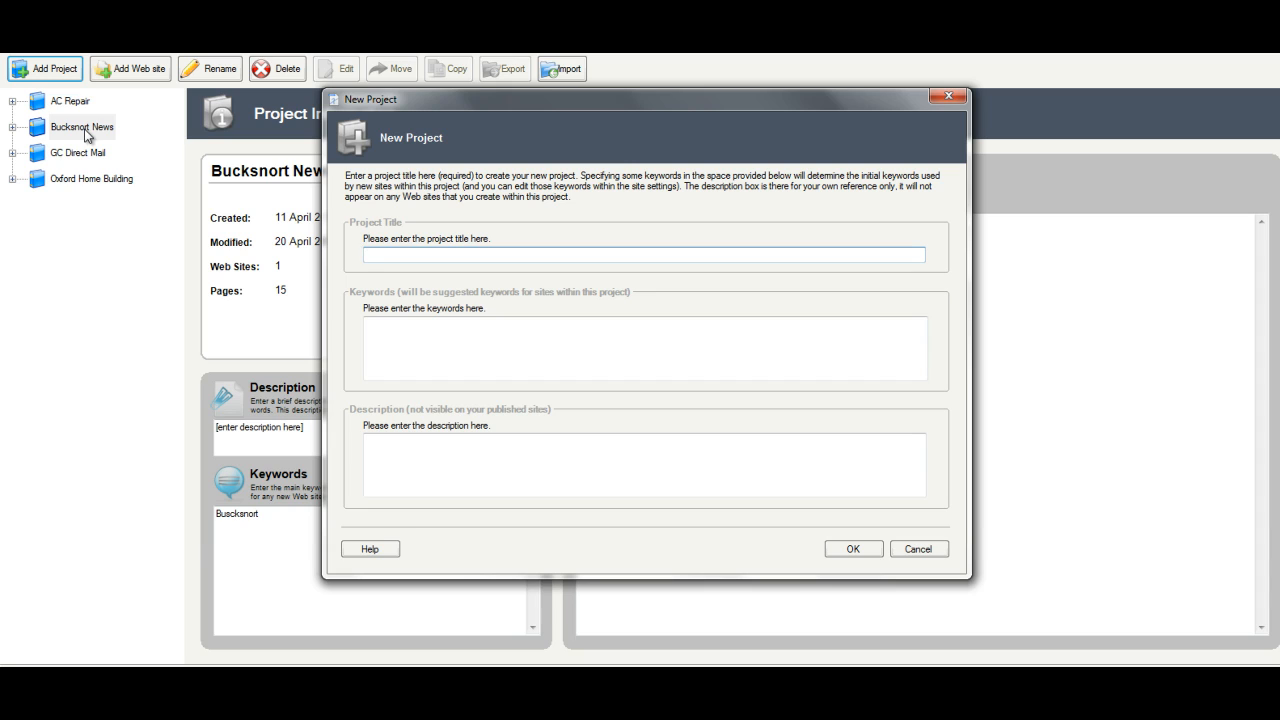
Step: Create a new project titled OlTesty, leaving its keywords and description empty
text(OlTesty)
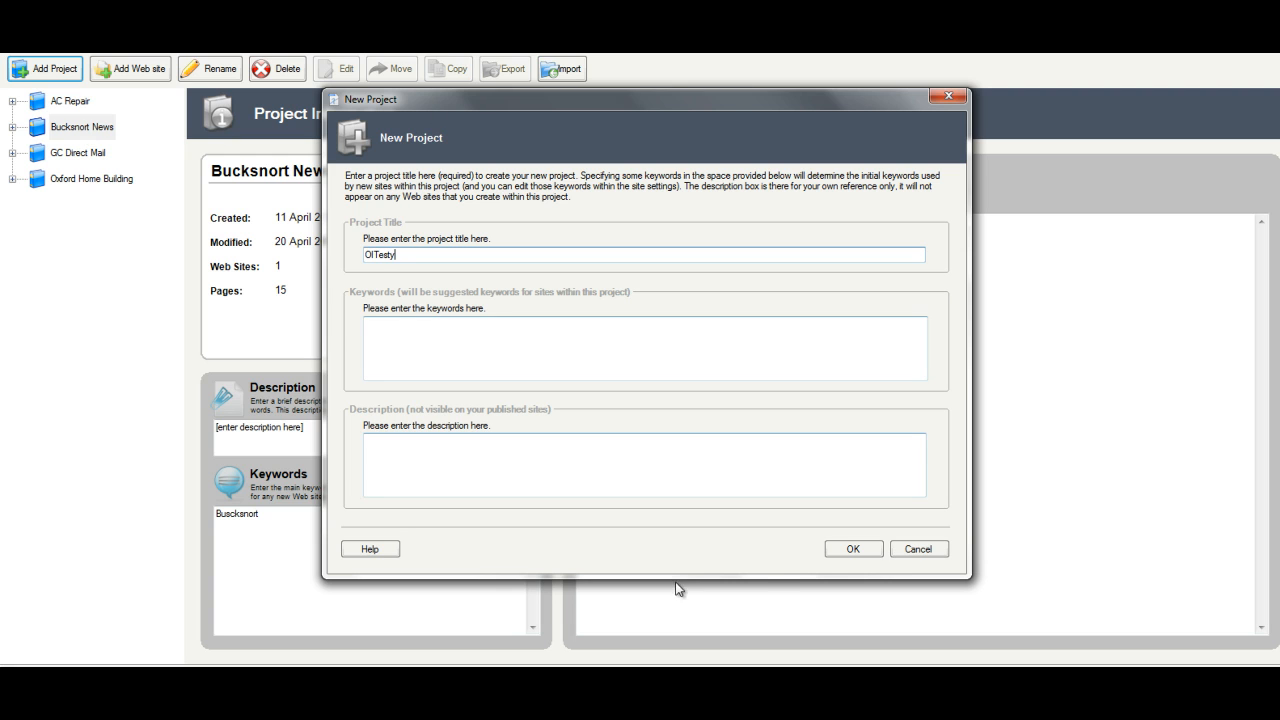
click(851, 553)
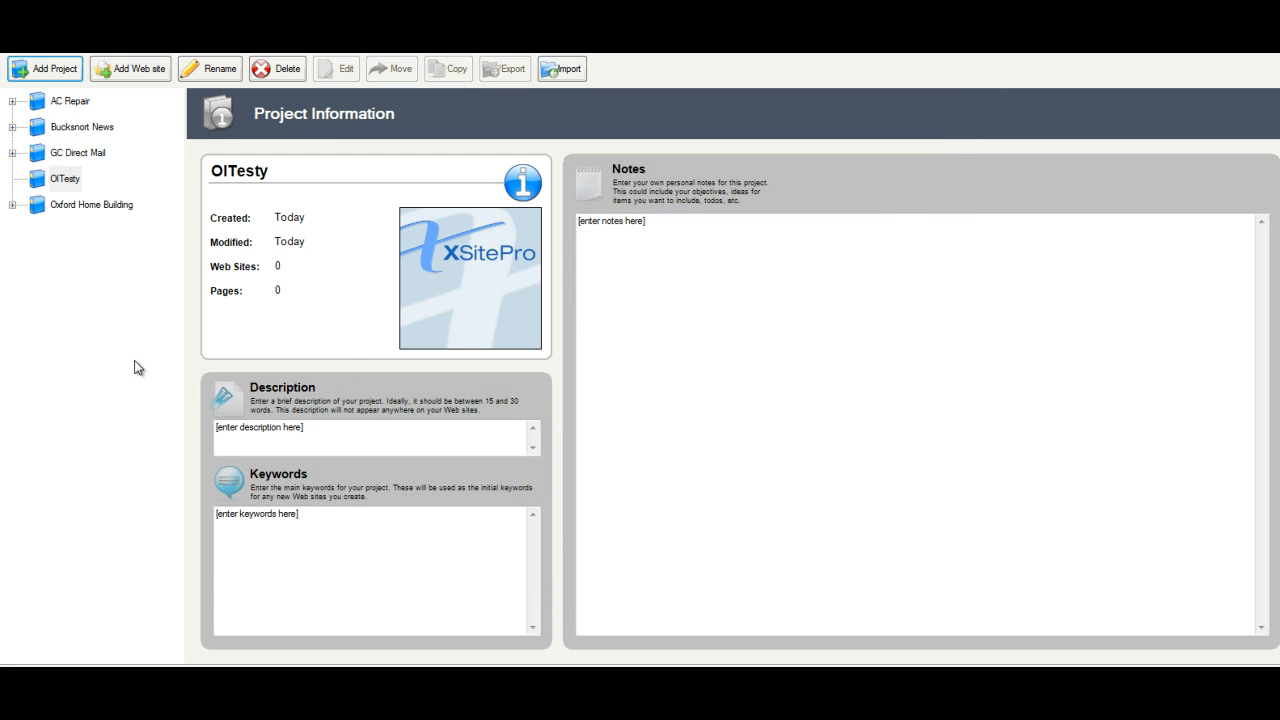
Step: Add a blank website titled OlTesty to the OlTesty project
right_click(59, 177)
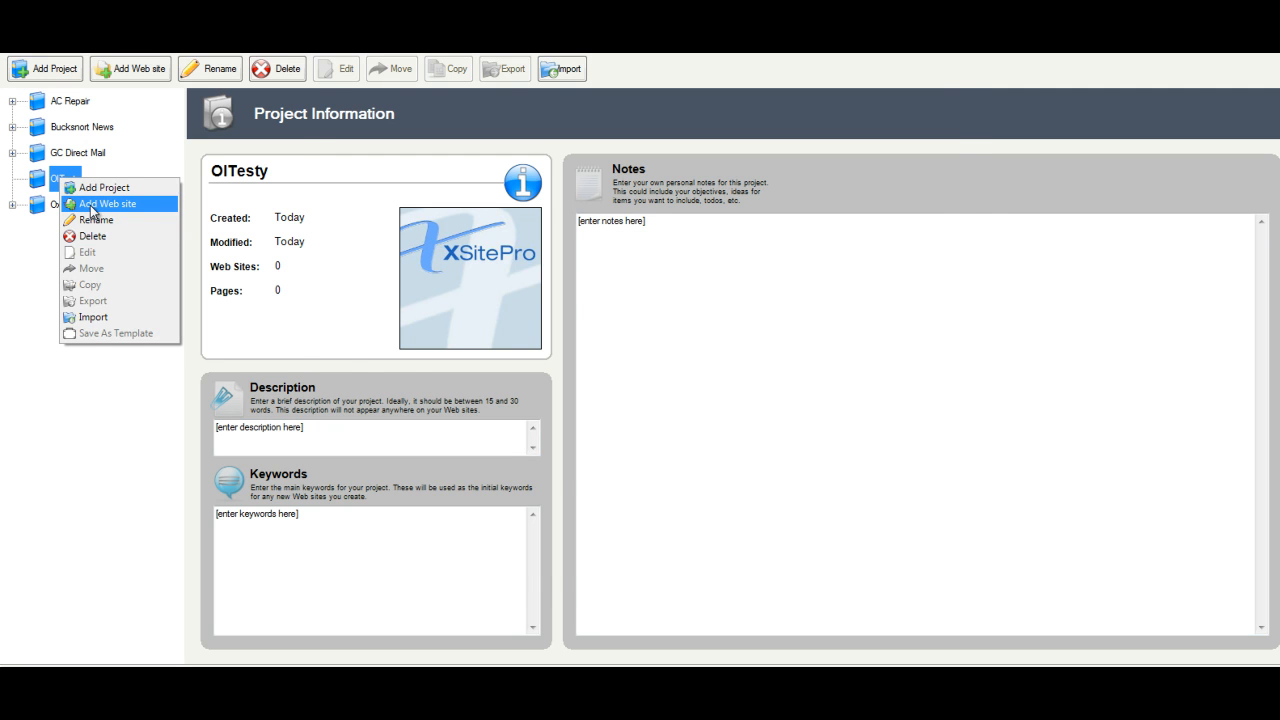
click(92, 205)
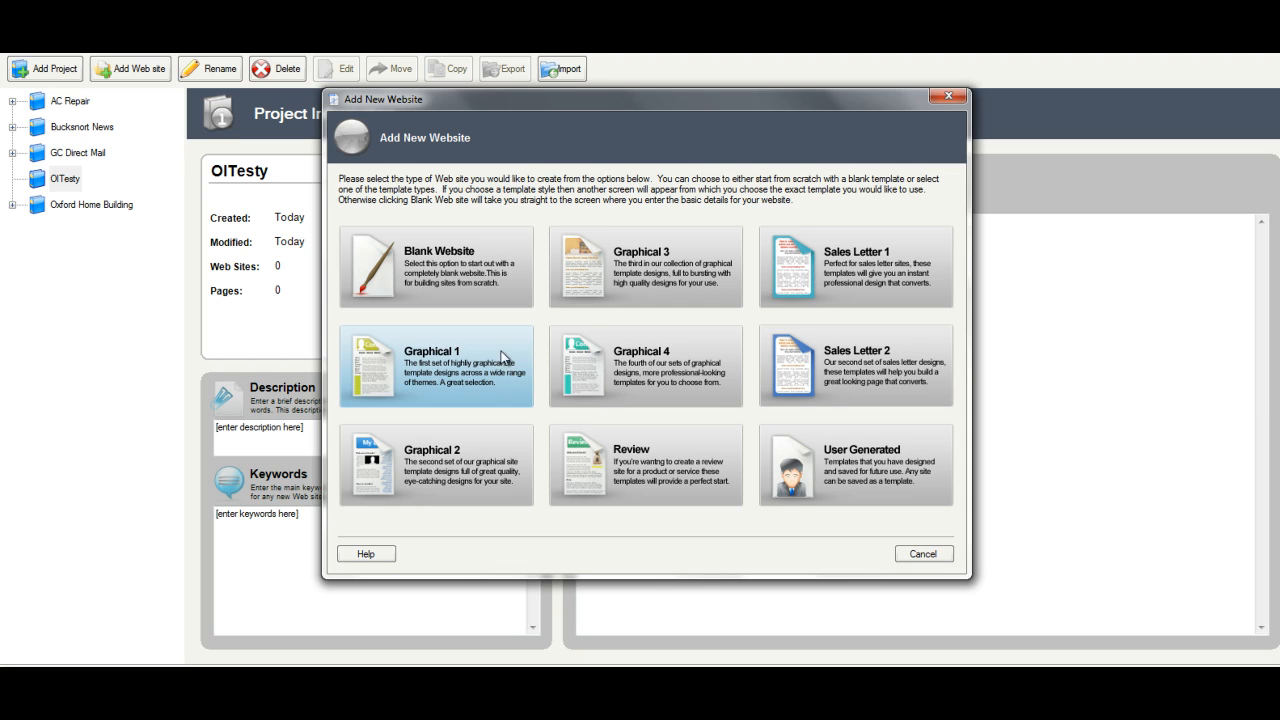
click(465, 270)
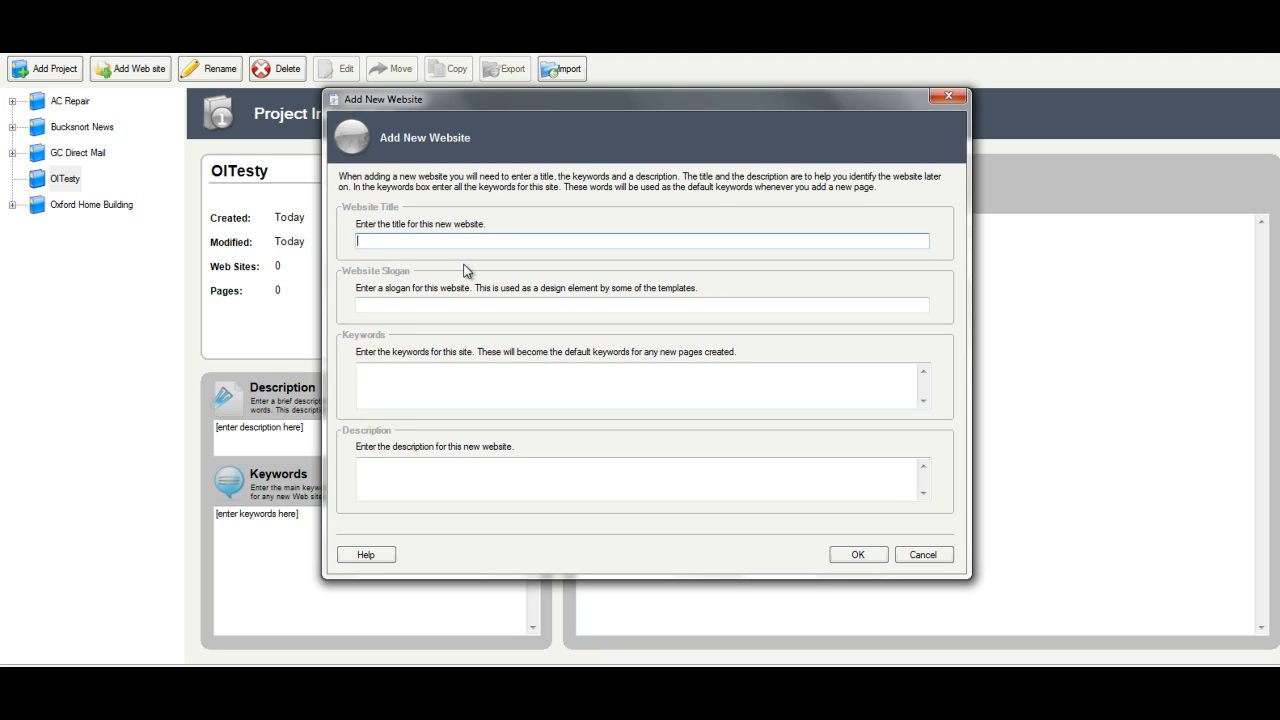
text(Oltes)
key(BackSpace)
key(BackSpace)
key(BackSpace)
text(Testy)
click(856, 555)
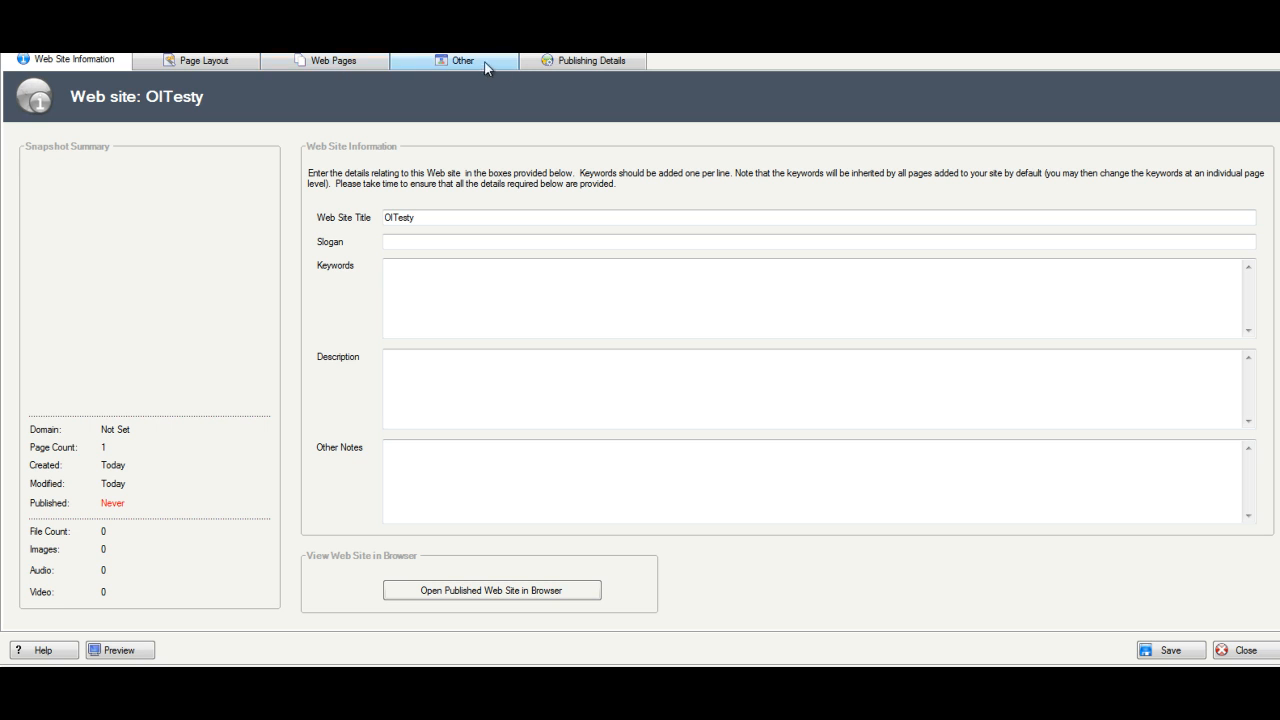
Step: Set the main panel's width to 1000 pixels in the site's page layout
click(212, 60)
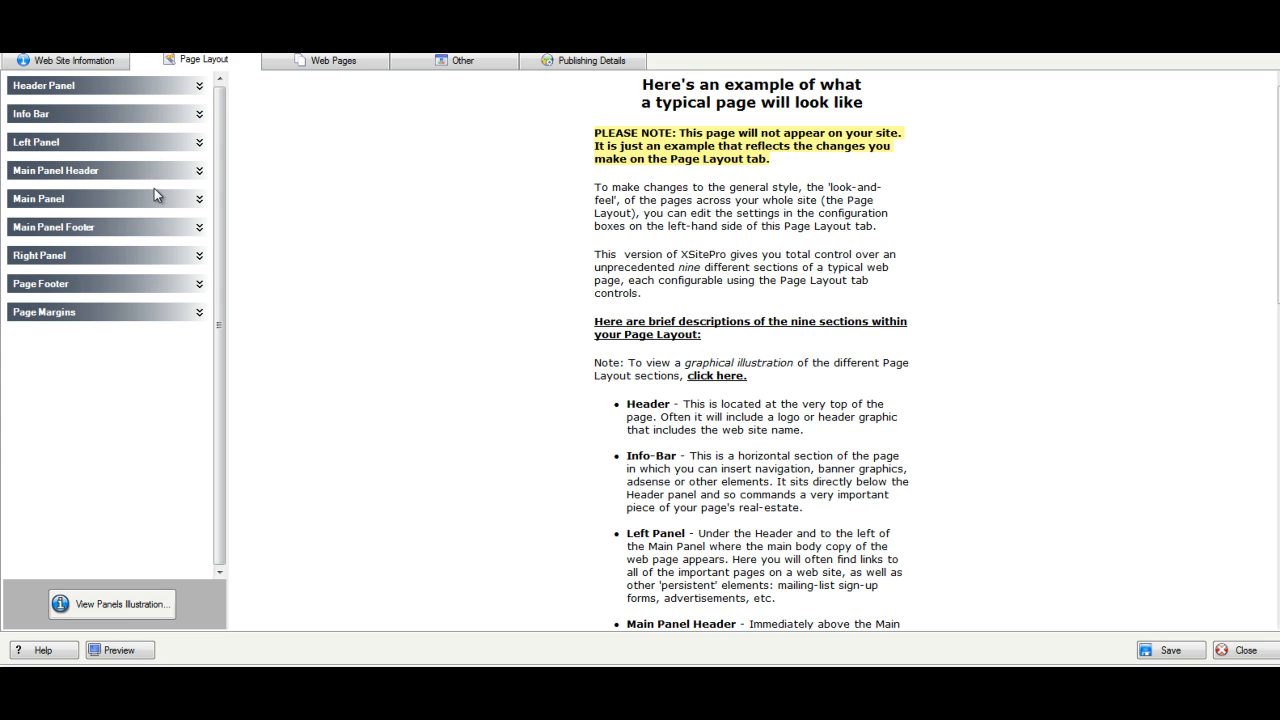
click(200, 200)
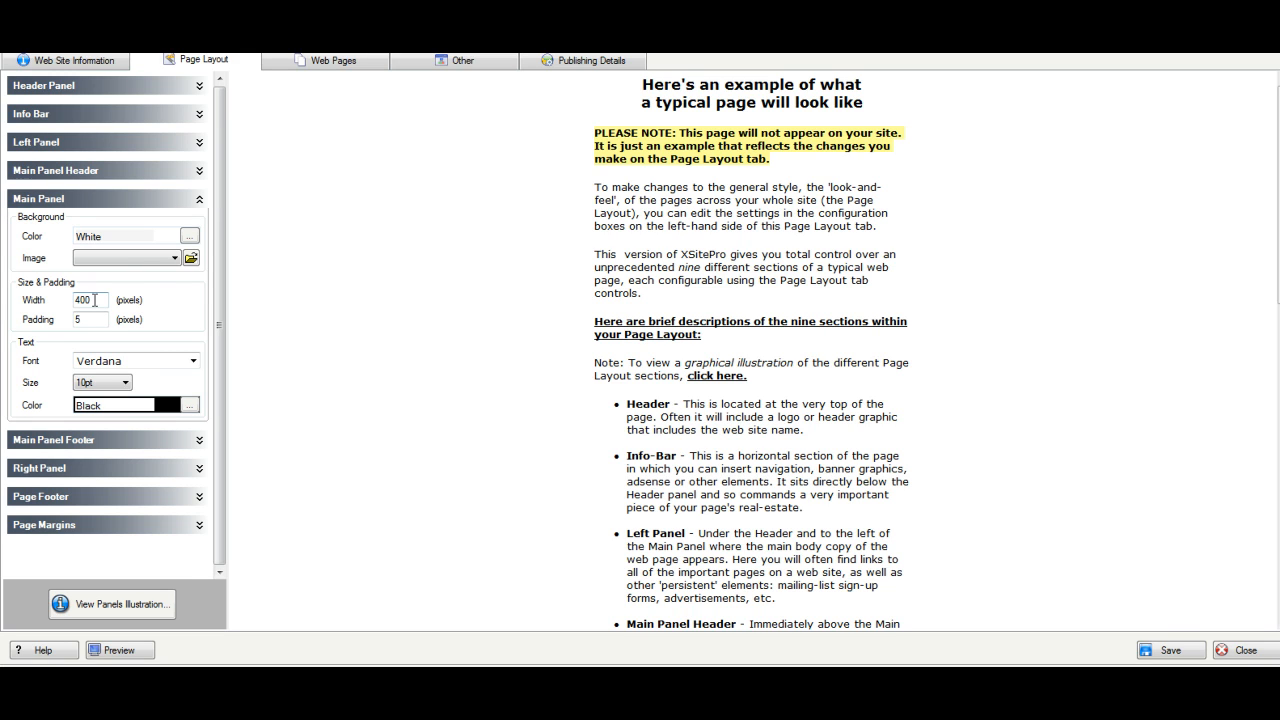
double_click(97, 299)
text(1000)
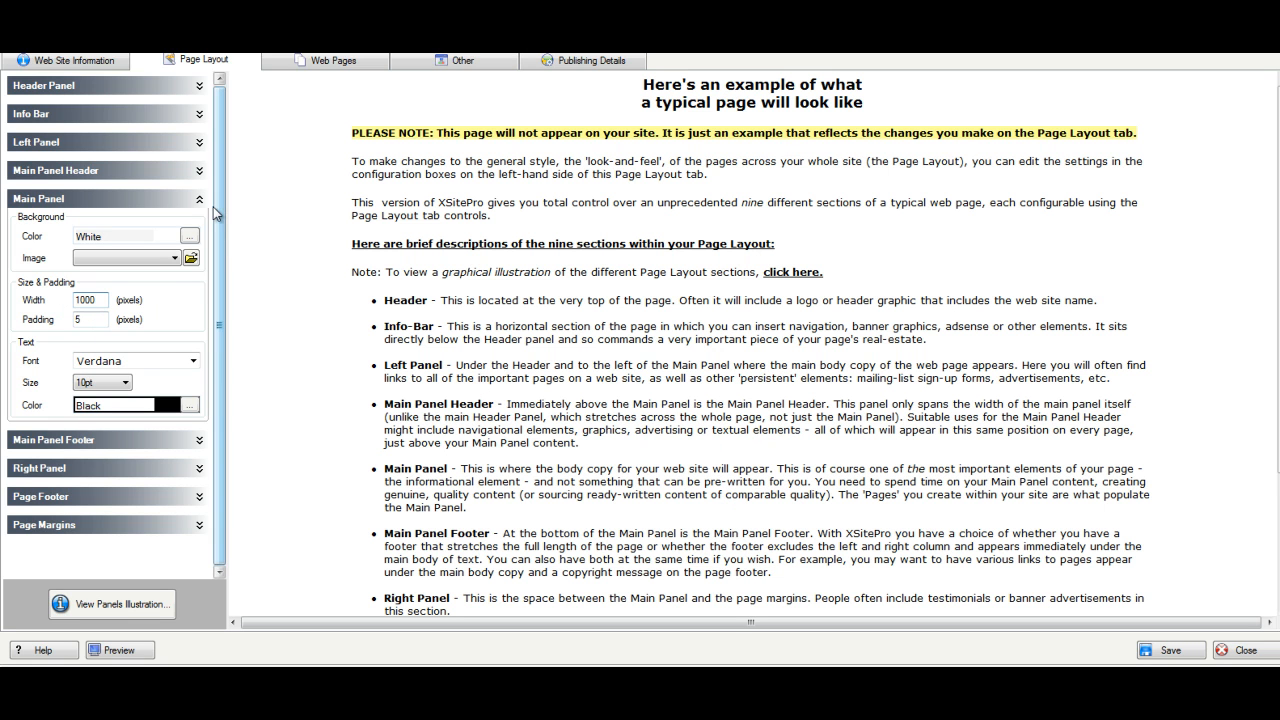
Step: Set the left panel's width to 180 pixels
click(199, 144)
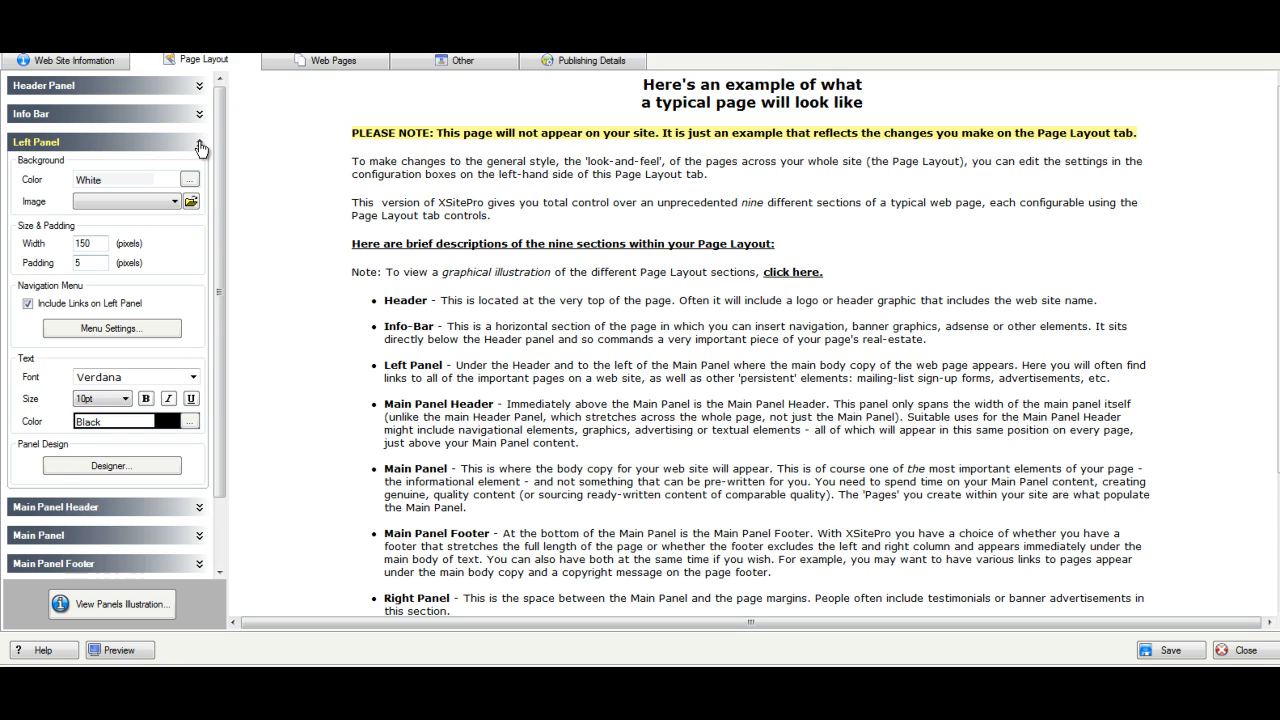
drag(99, 241, 62, 248)
text(18)
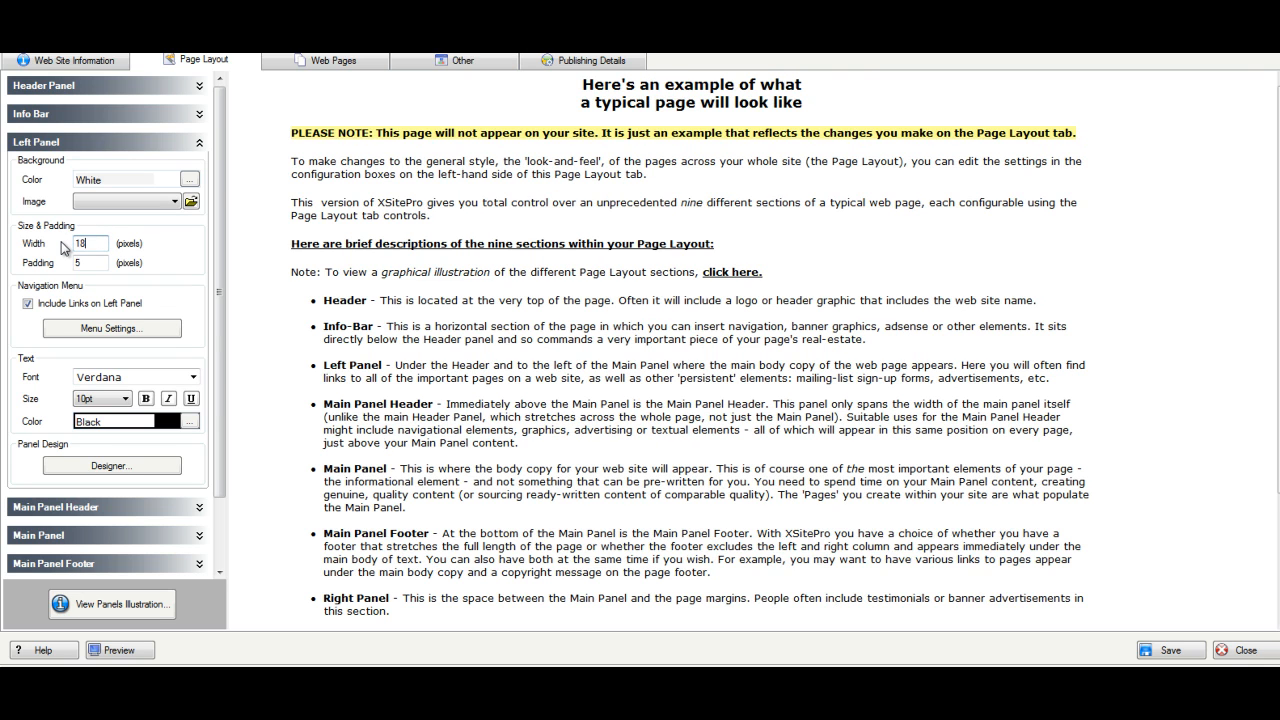
text(0)
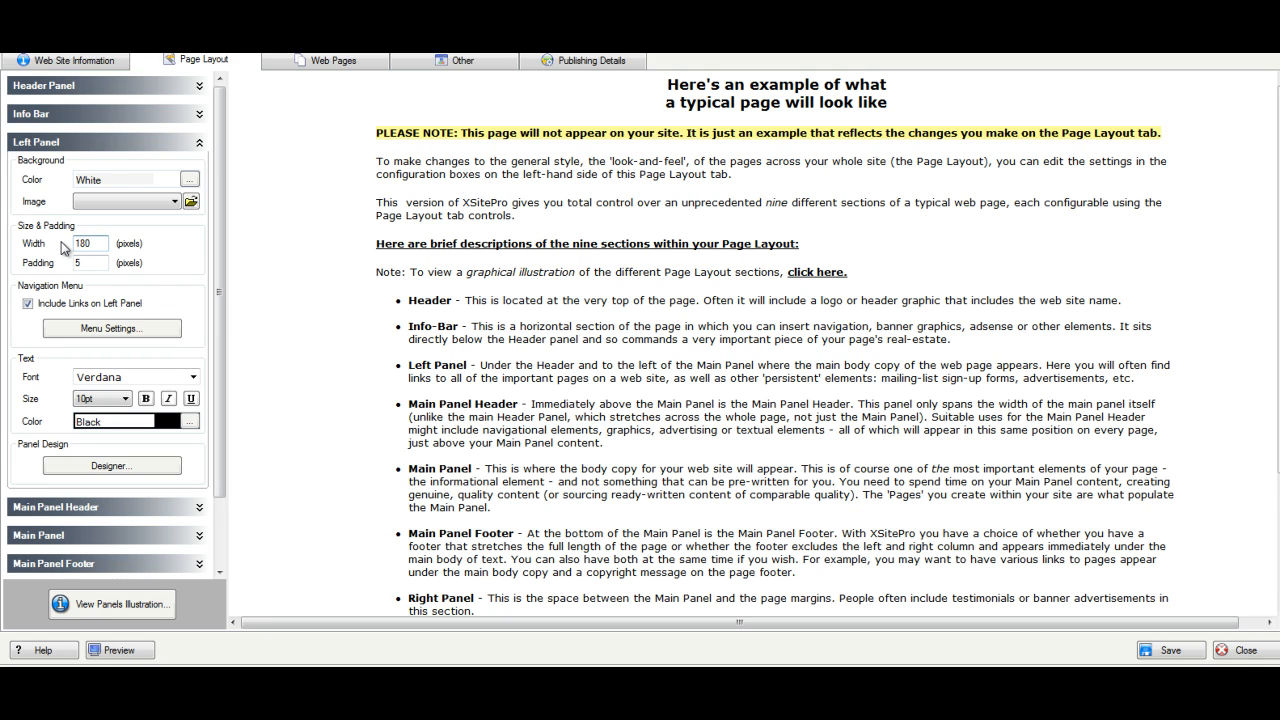
Step: Set the right panel's width and padding to 0 pixels, and preview the page in the browser
drag(219, 213, 217, 303)
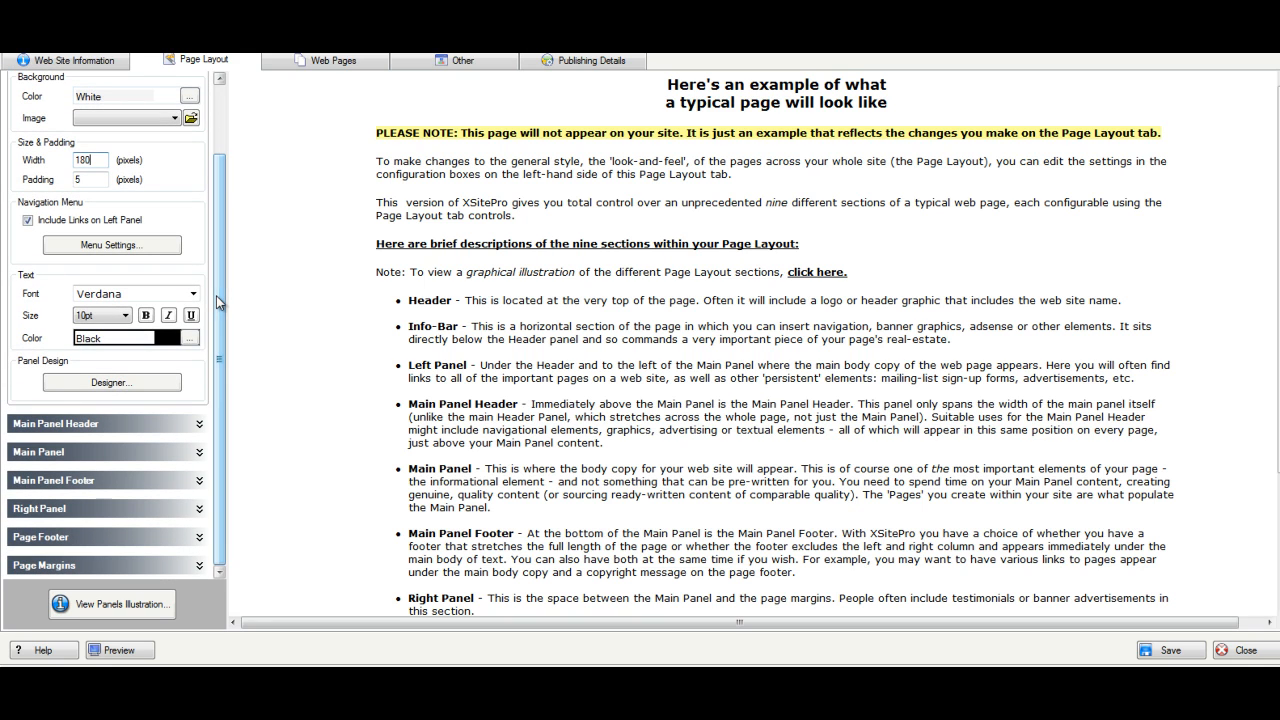
click(140, 509)
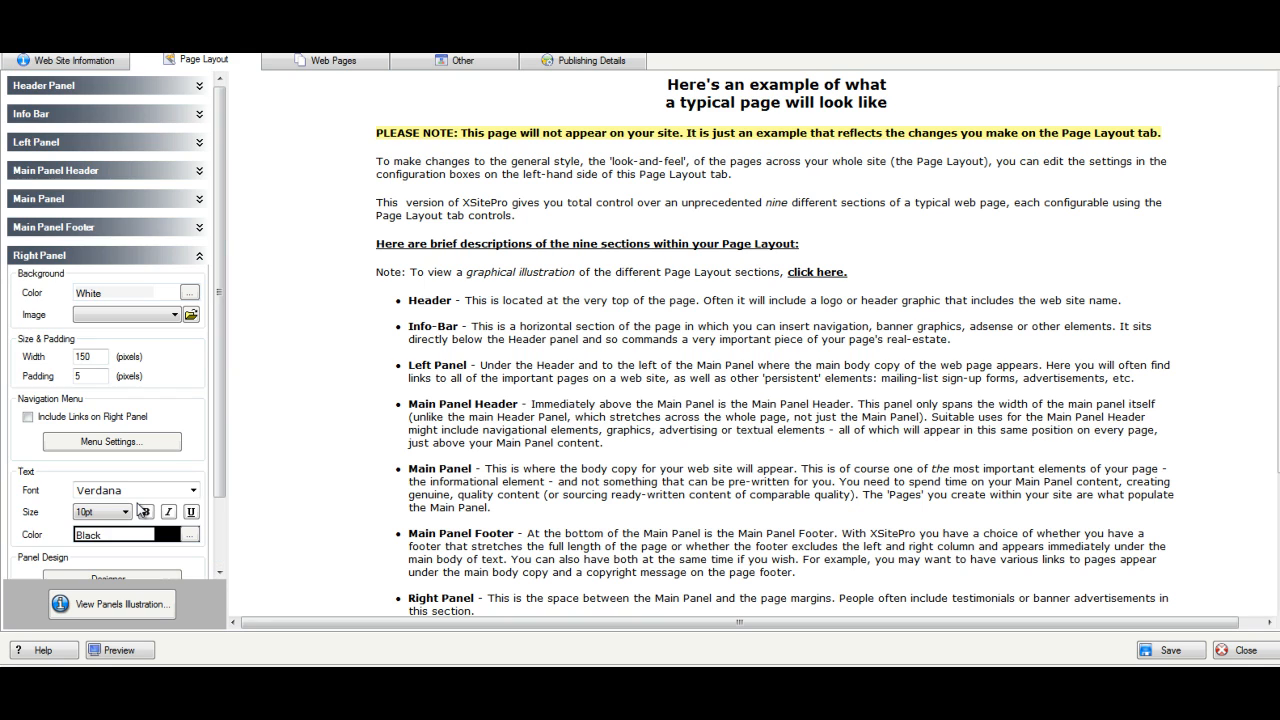
drag(98, 356, 40, 358)
text(0)
drag(100, 376, 62, 378)
text(0)
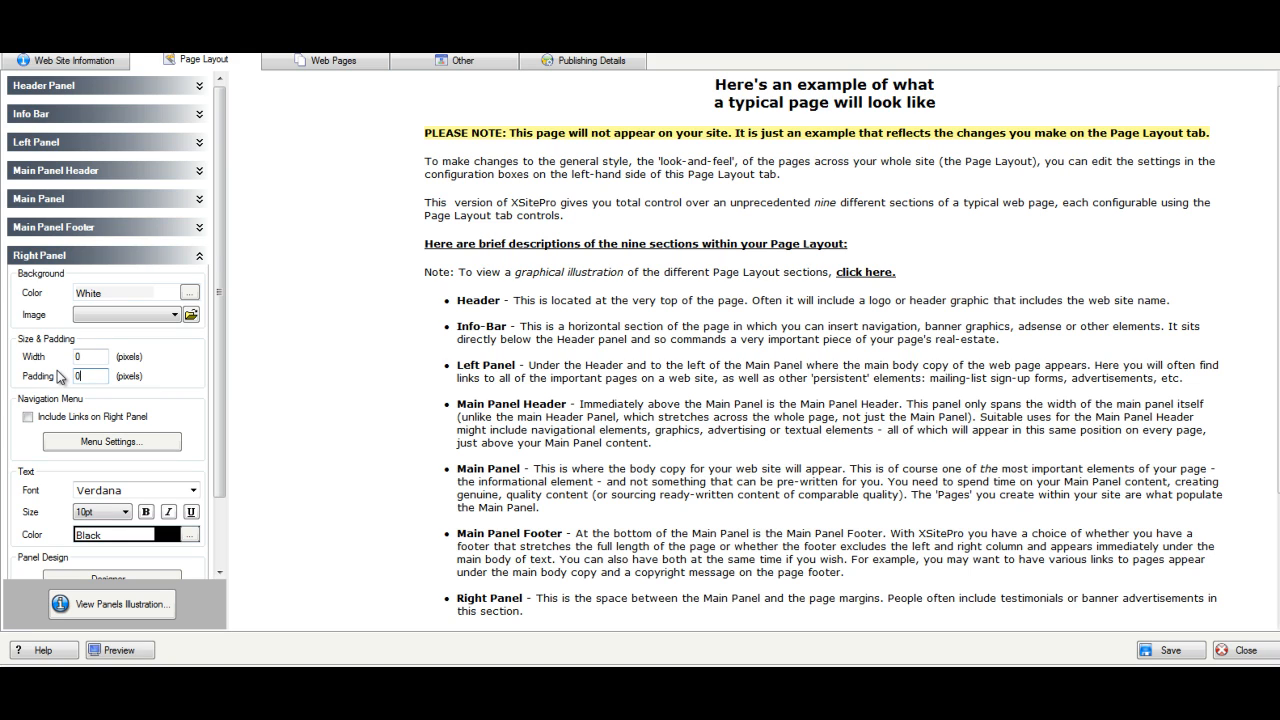
mouse_move(219, 340)
mouse_down()
mouse_move(220, 400)
mouse_move(220, 355)
mouse_up()
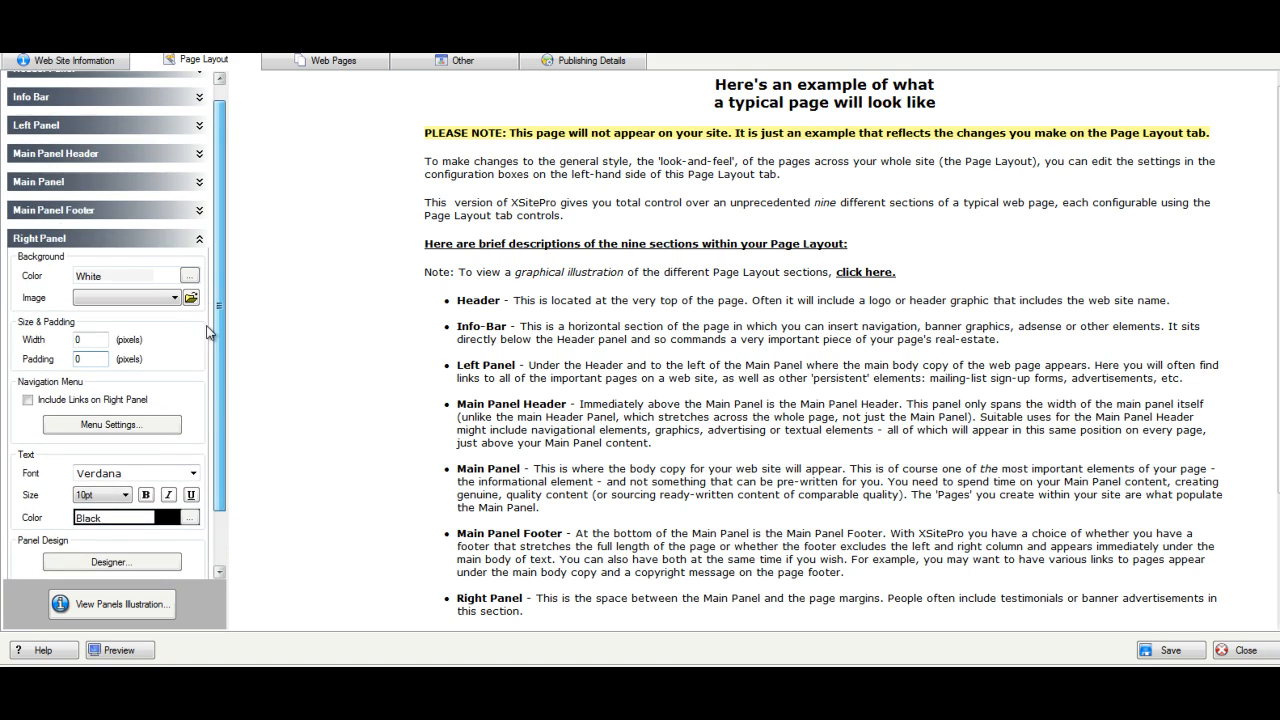
click(200, 243)
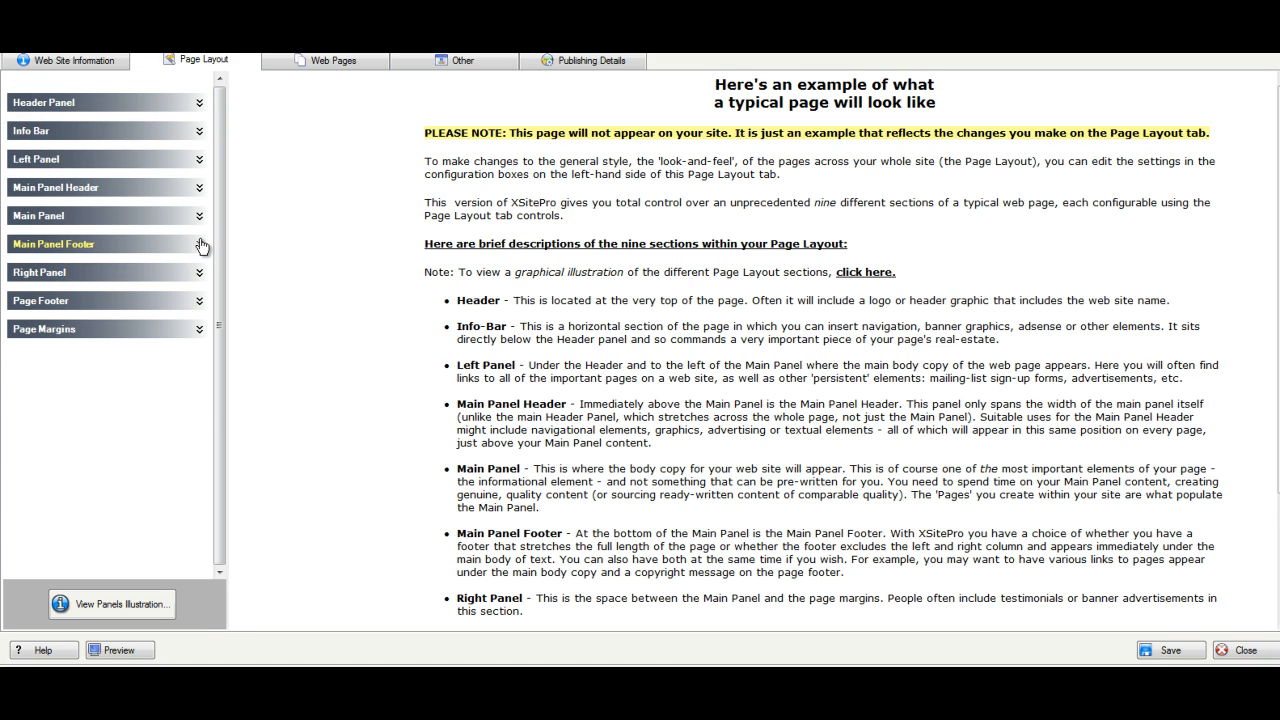
click(137, 651)
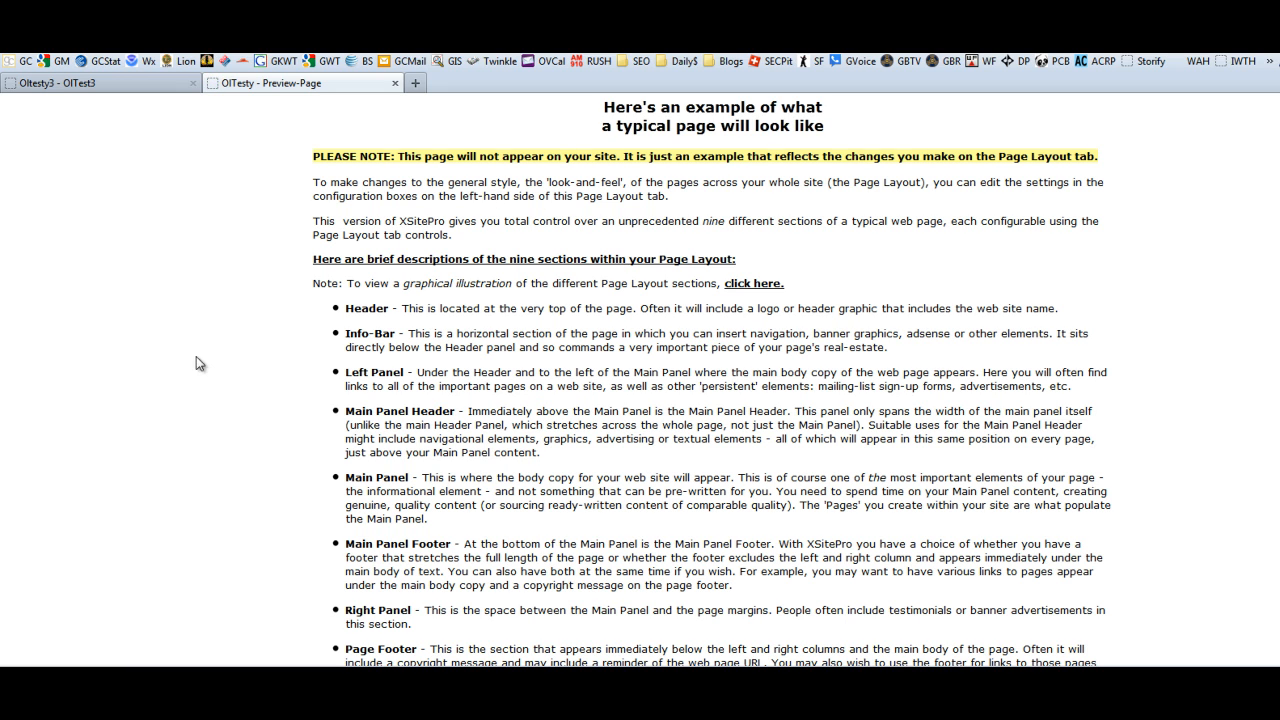
click(121, 688)
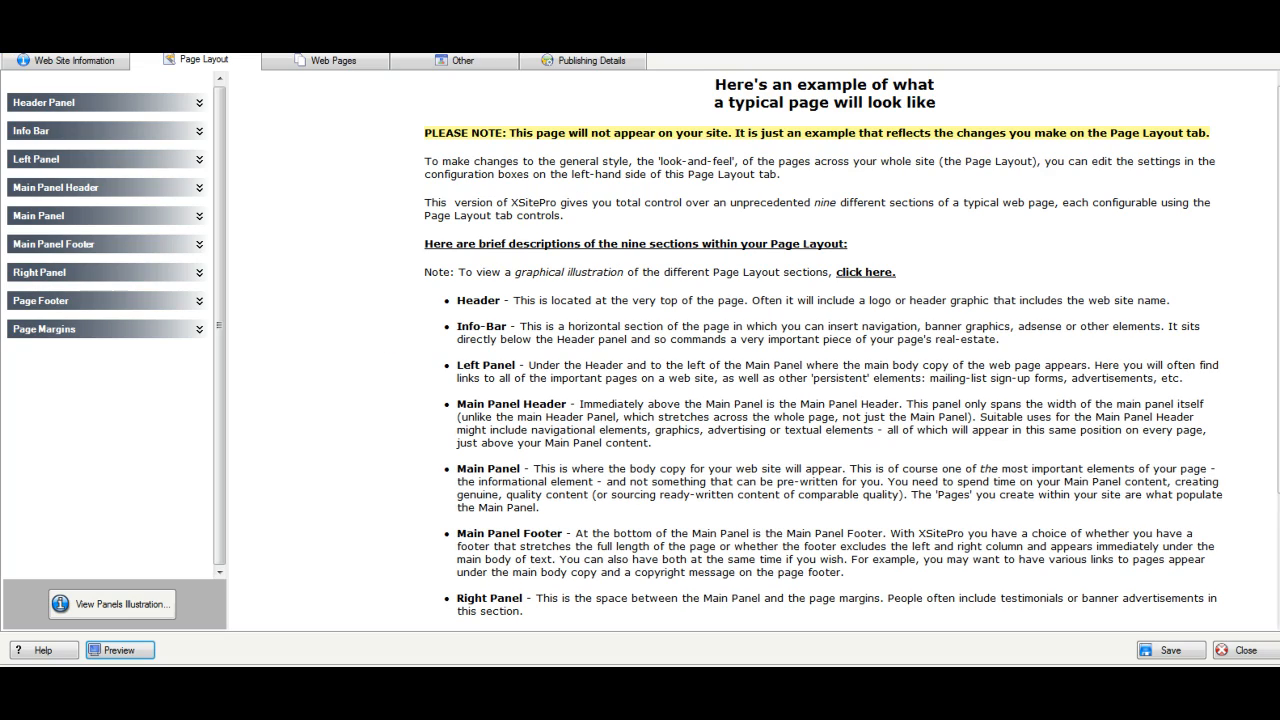
Step: Use bucksnortbannerxspviddemo3 from the hard drive as the header panel's background image, and preview the page in the browser
click(201, 108)
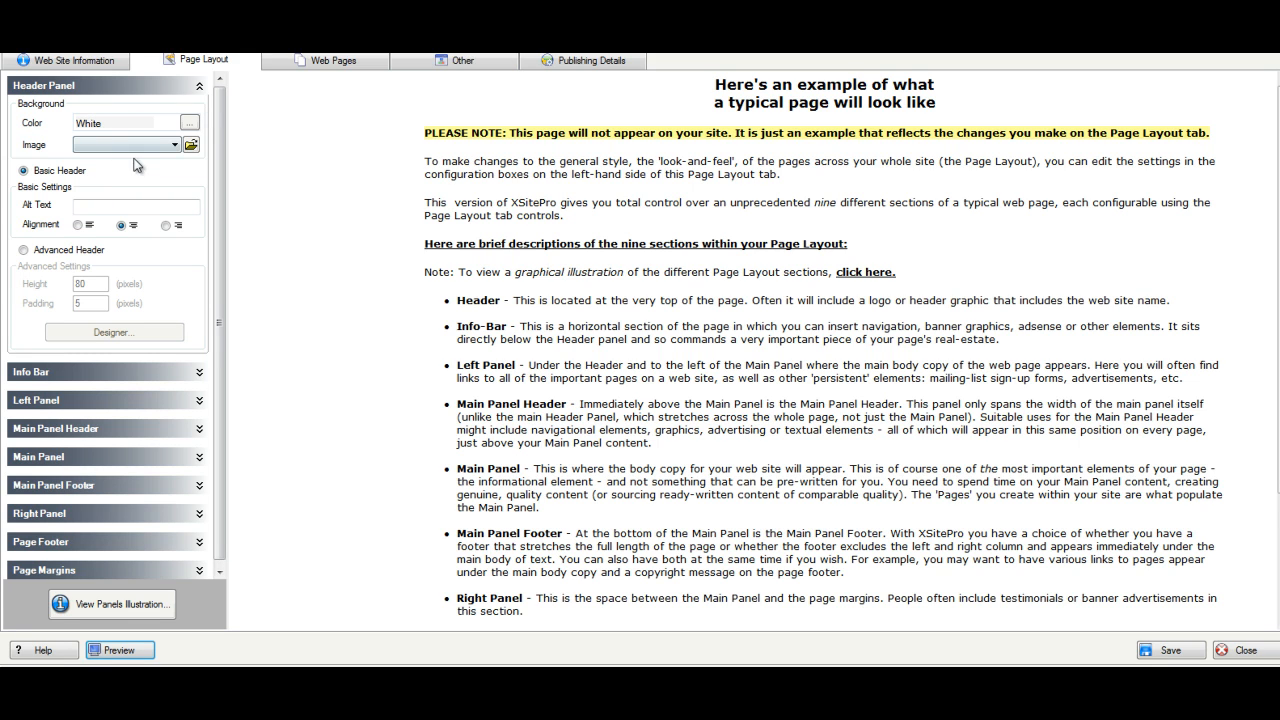
click(191, 146)
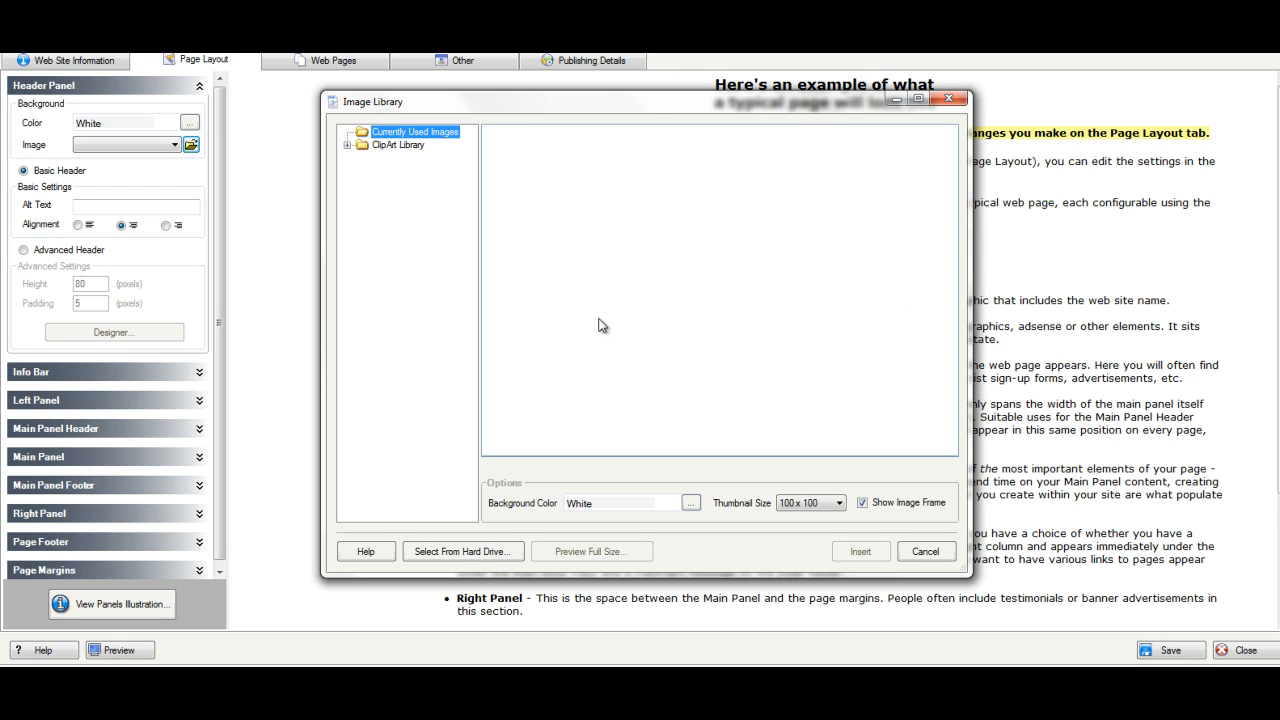
click(476, 555)
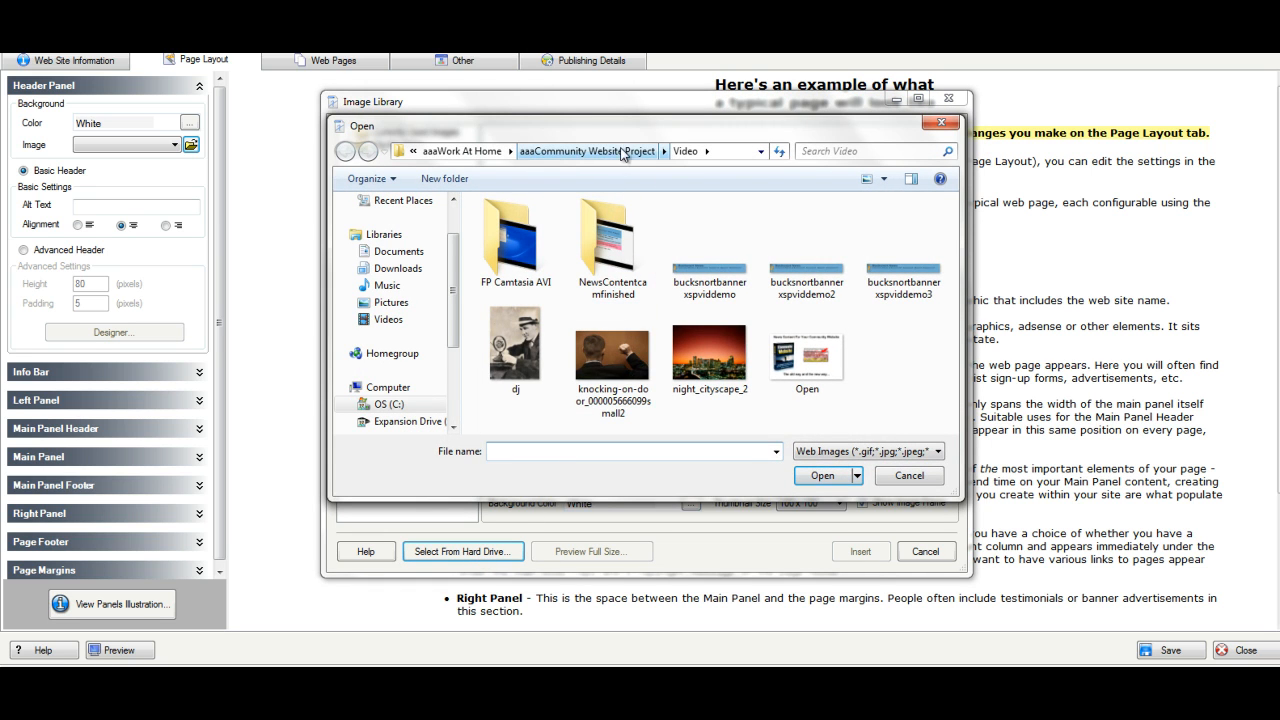
click(903, 276)
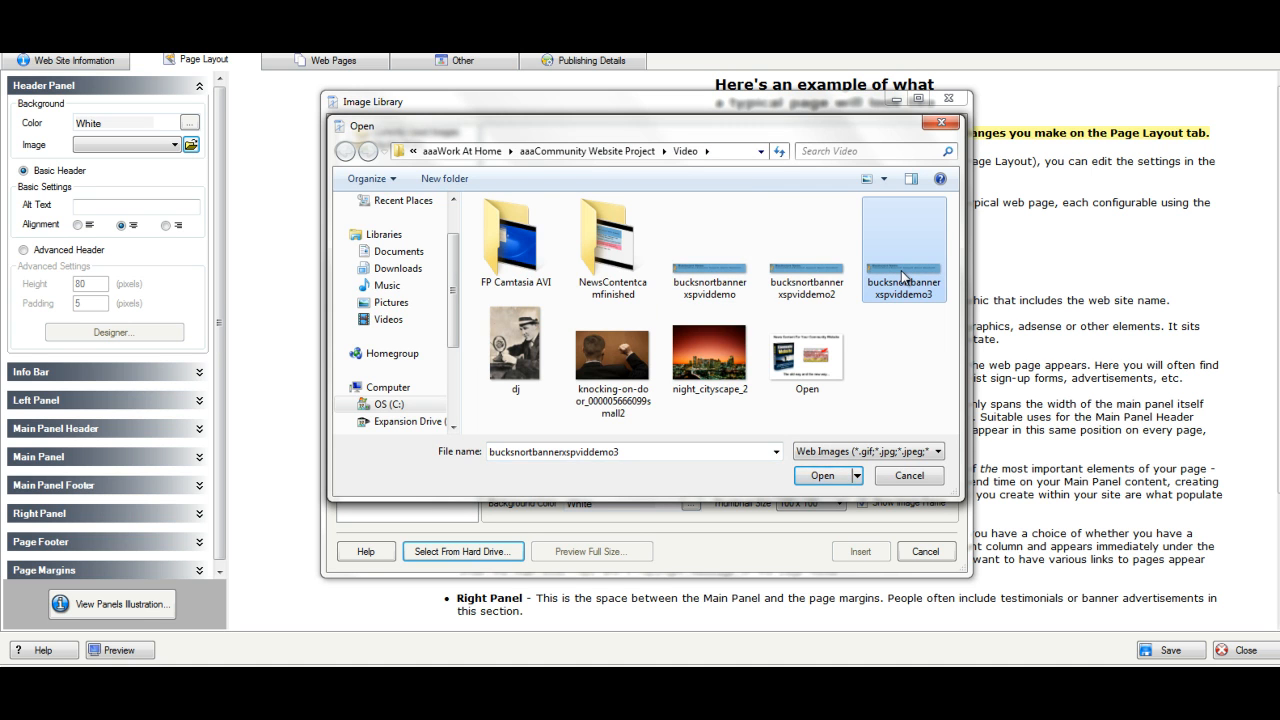
double_click(903, 276)
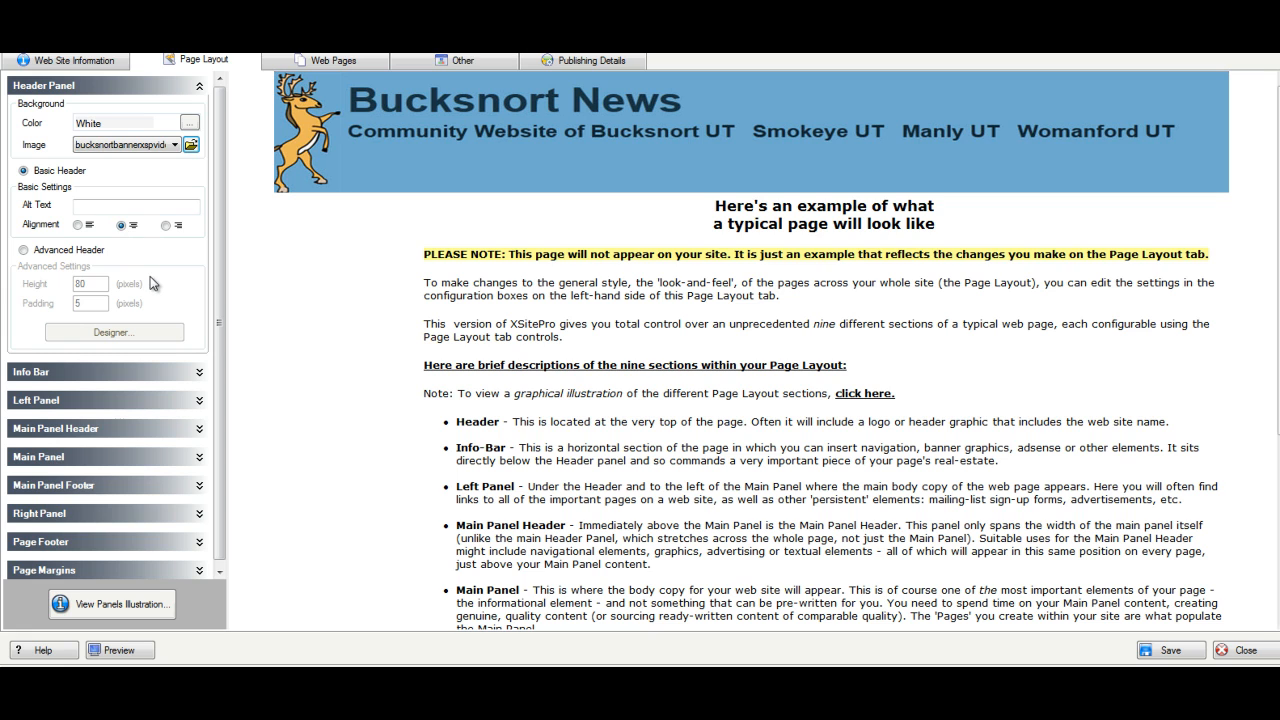
click(201, 90)
click(124, 652)
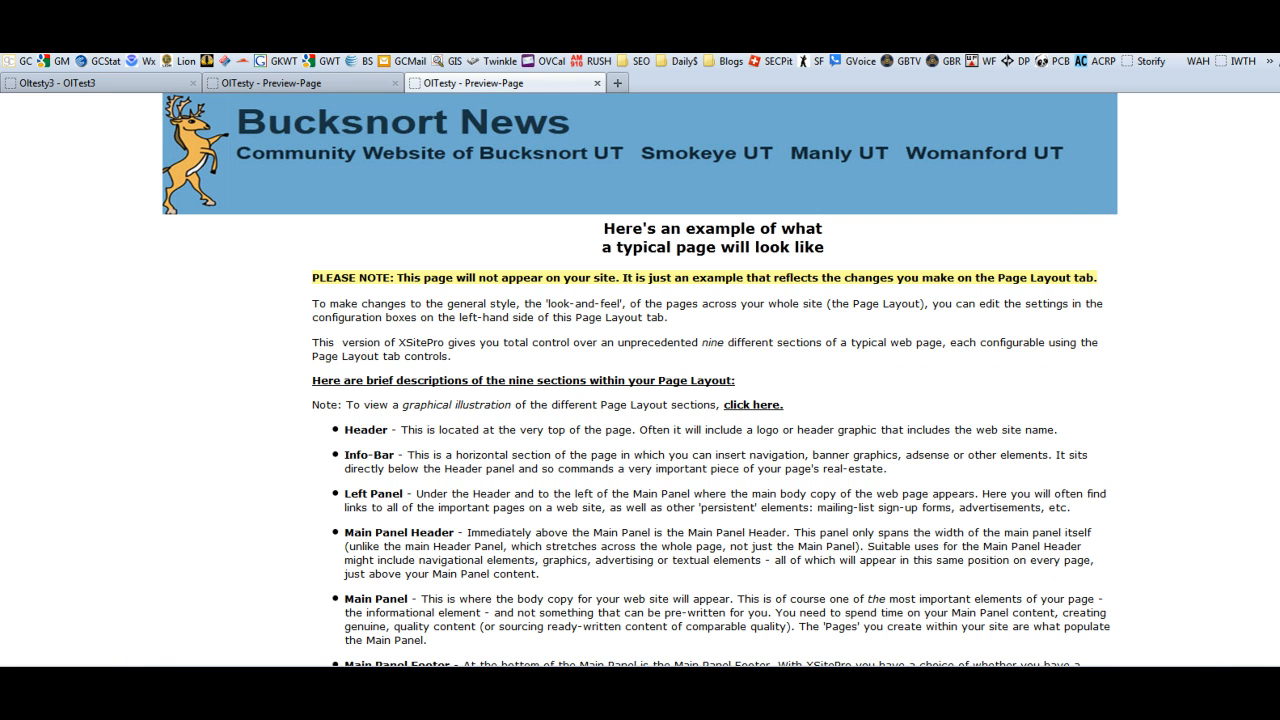
key(alt+Tab)
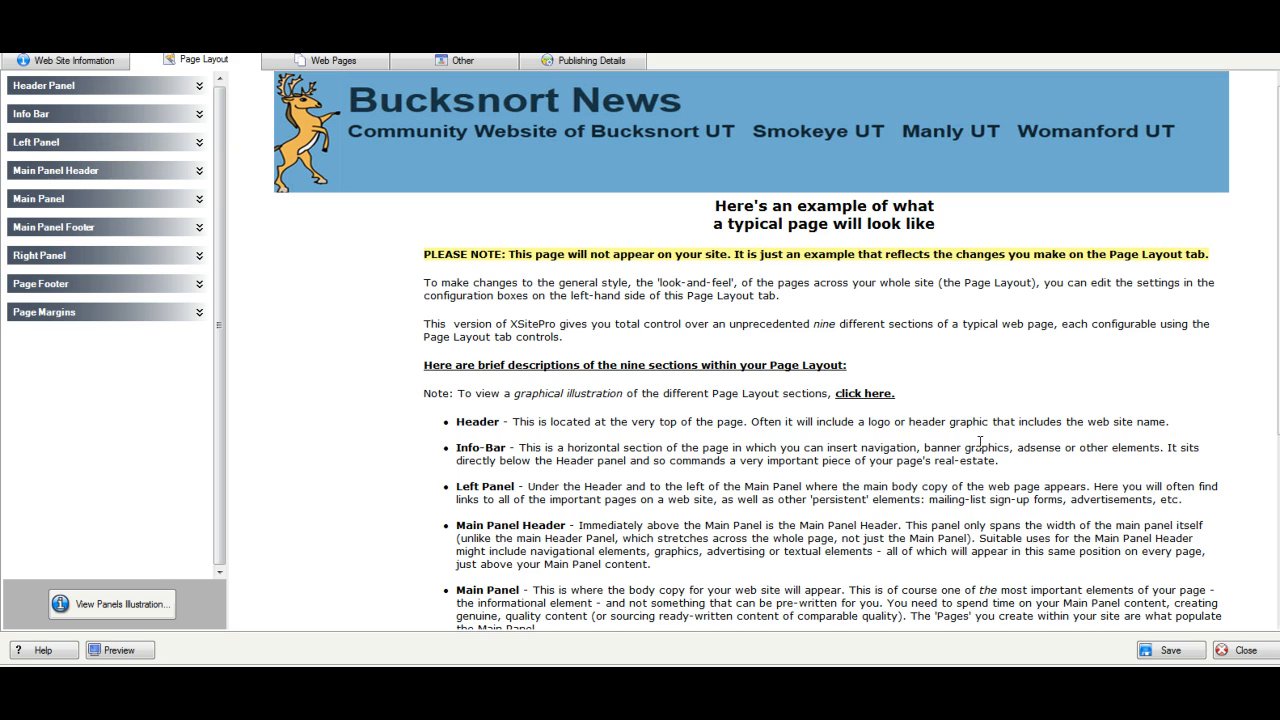
Step: Set the left panel's background color to the web color SlateBlue
click(199, 145)
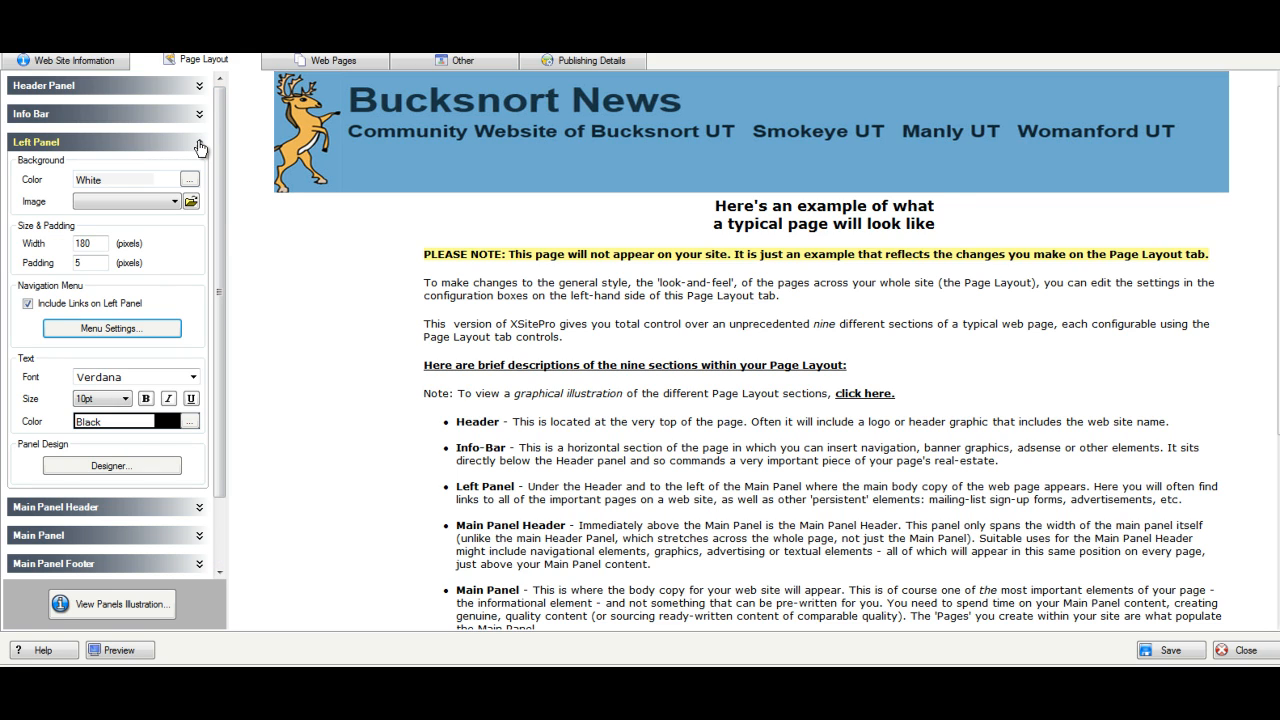
click(189, 179)
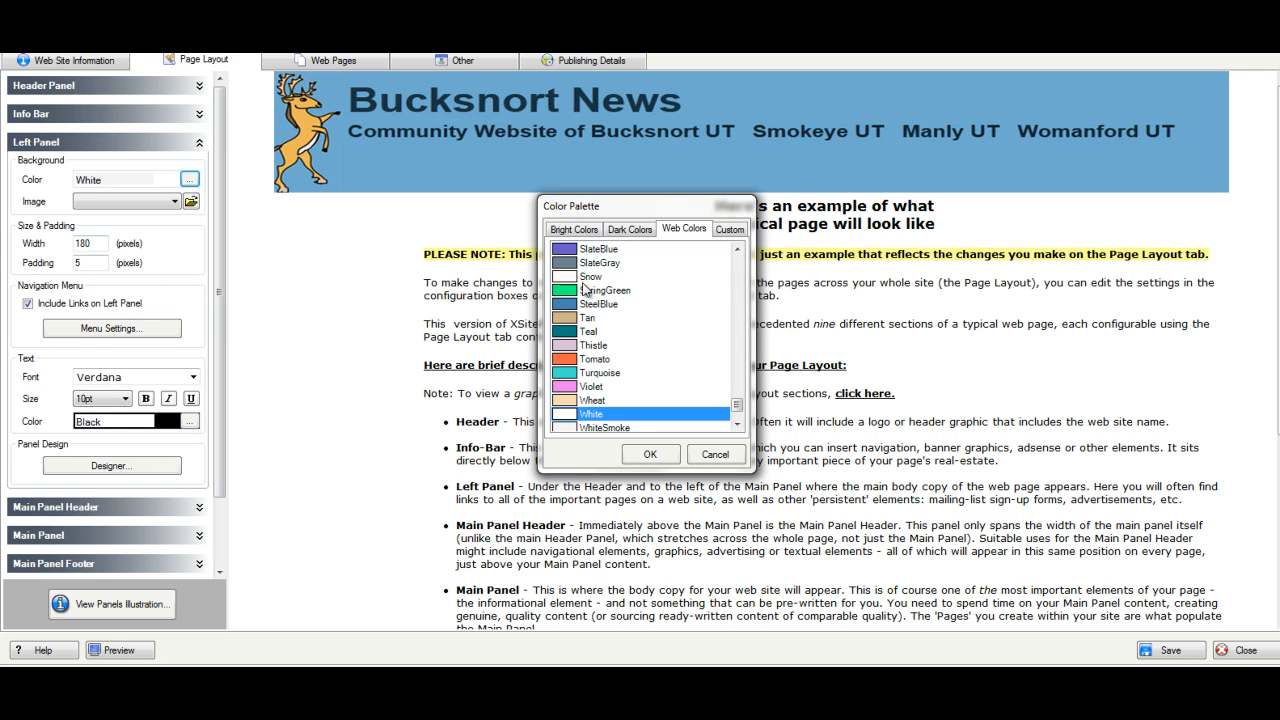
click(573, 251)
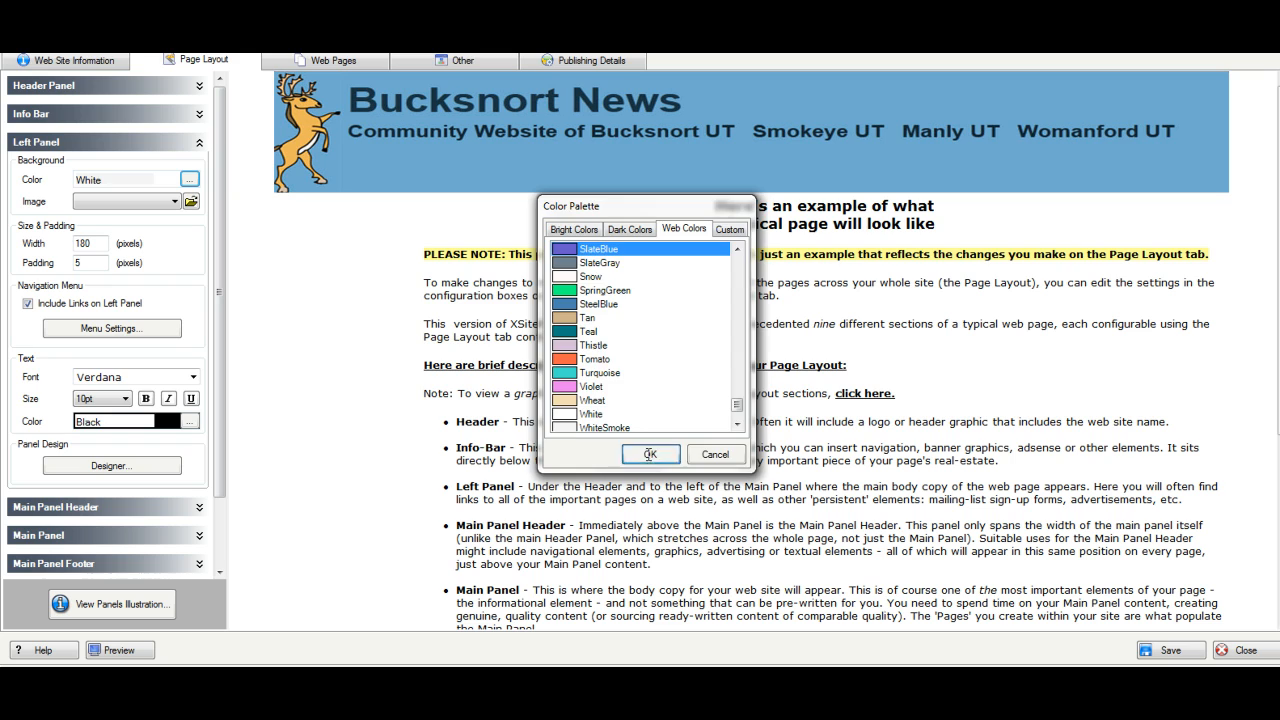
click(650, 454)
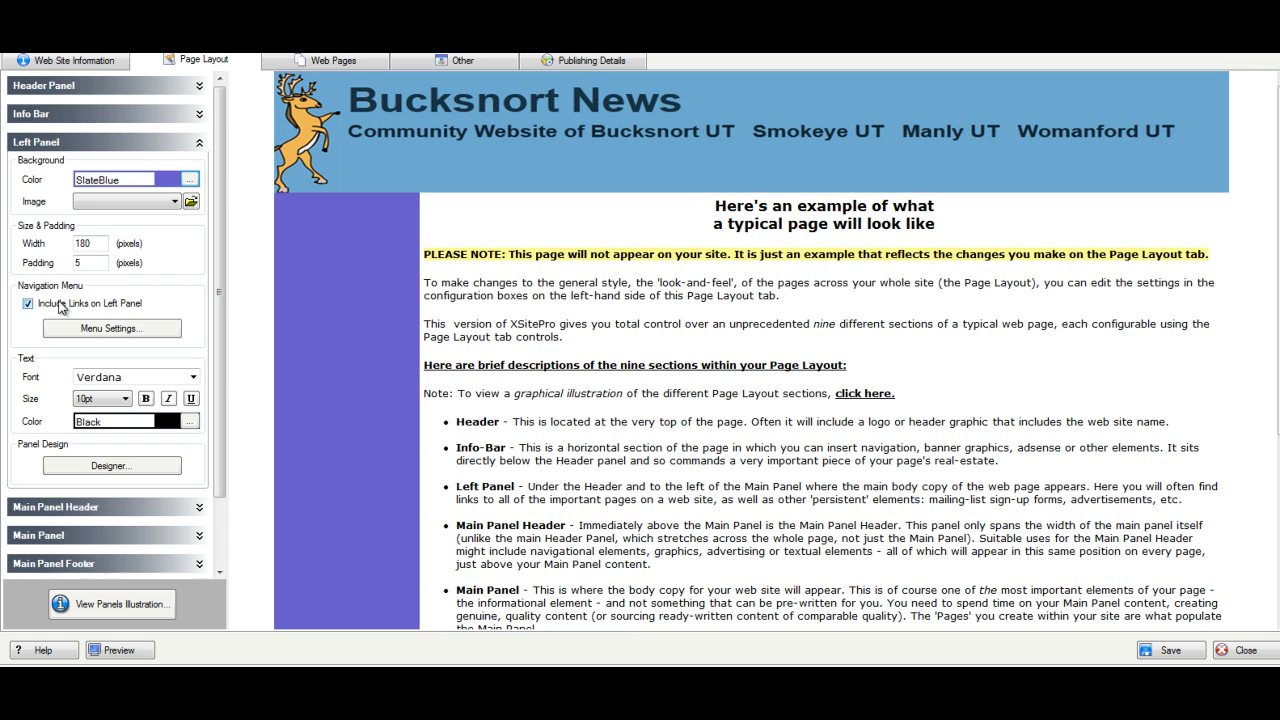
click(128, 467)
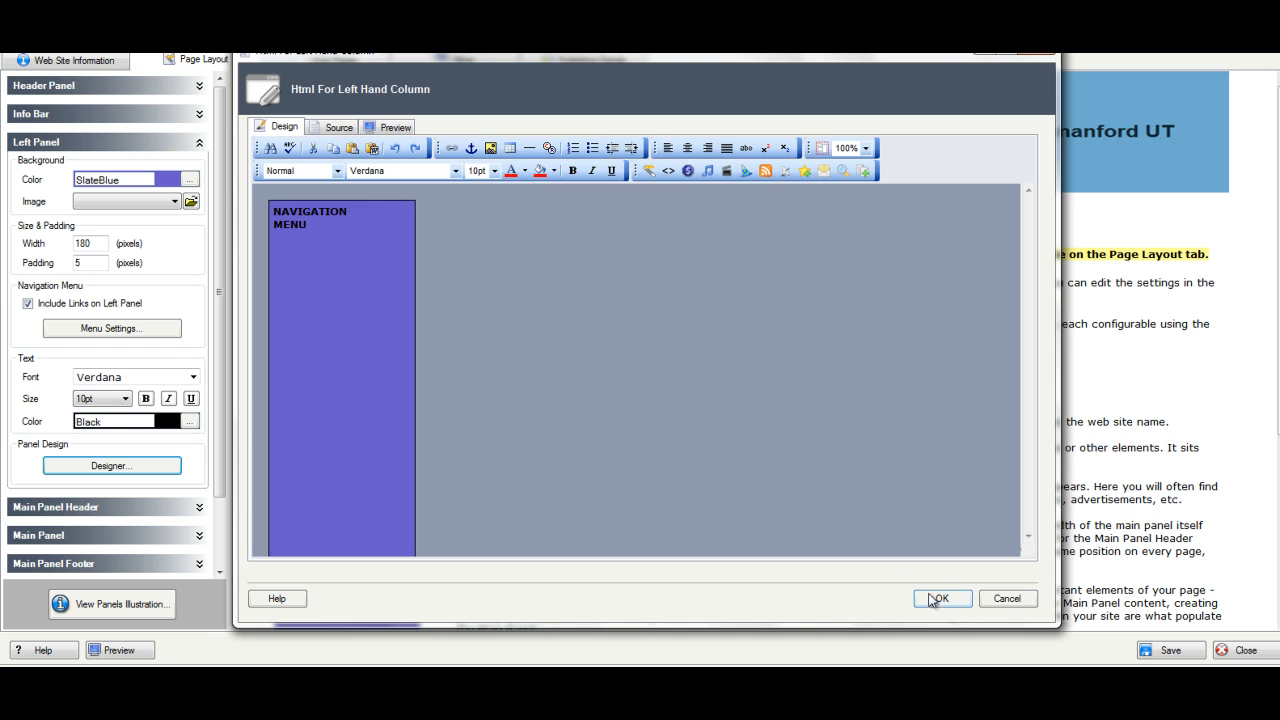
click(1003, 600)
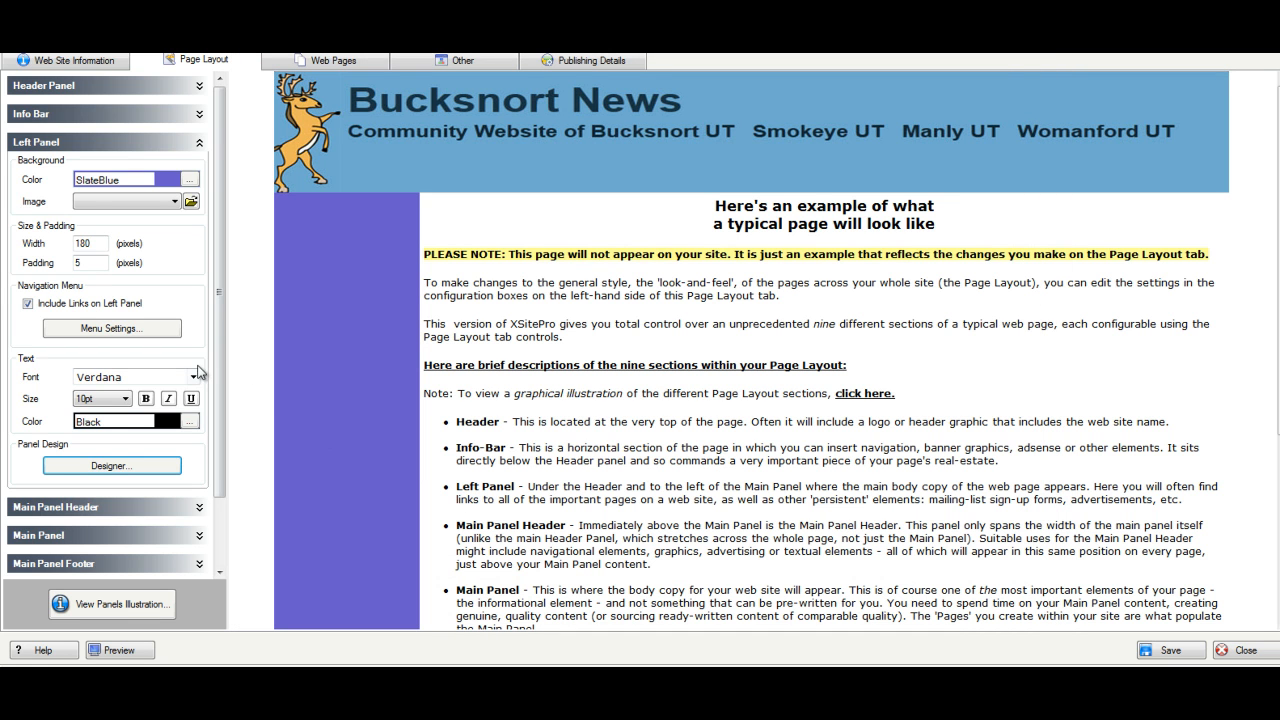
Step: Apply the static Plain and Light style to the left panel's navigation menu, keeping the default menu settings
click(119, 327)
click(366, 274)
click(363, 287)
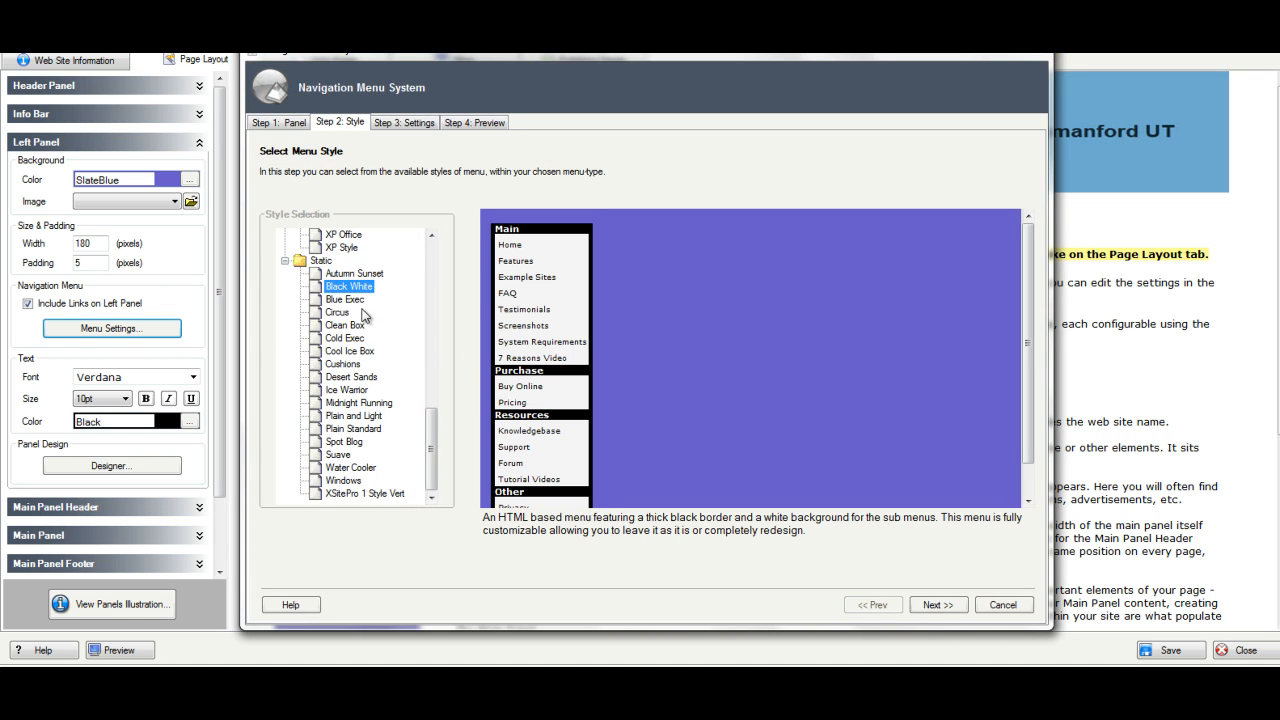
click(355, 326)
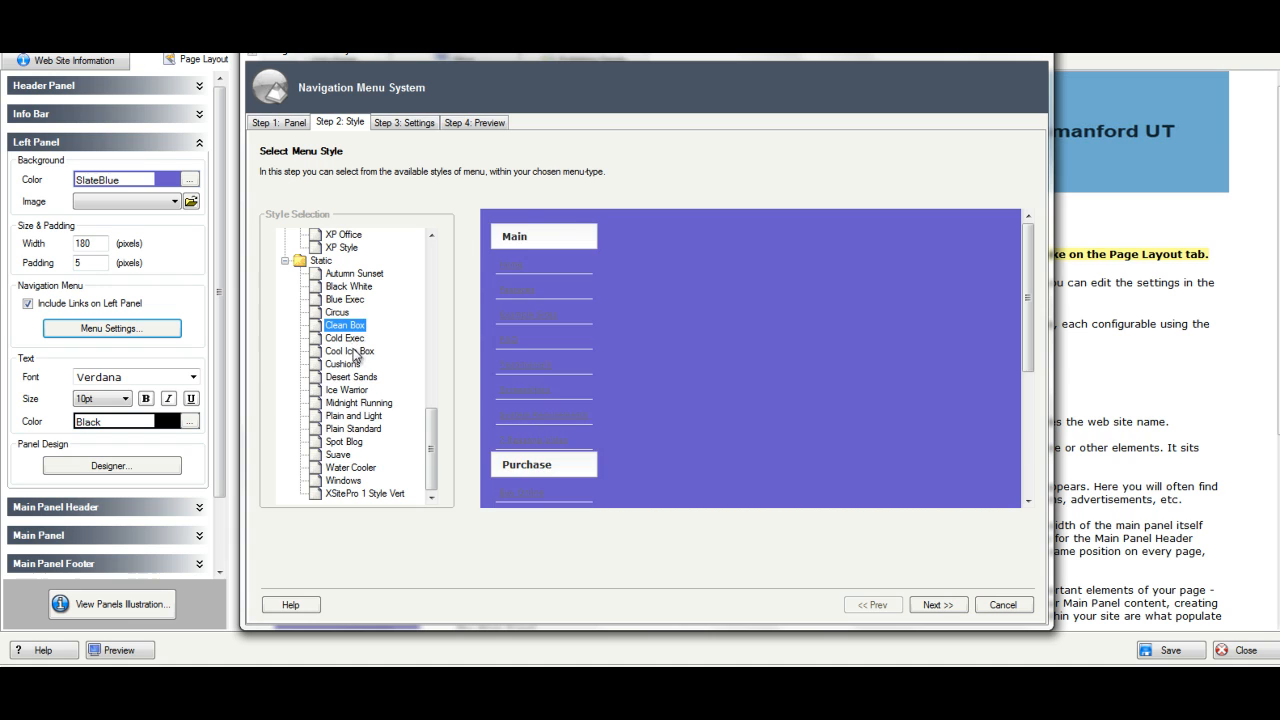
click(357, 352)
click(357, 392)
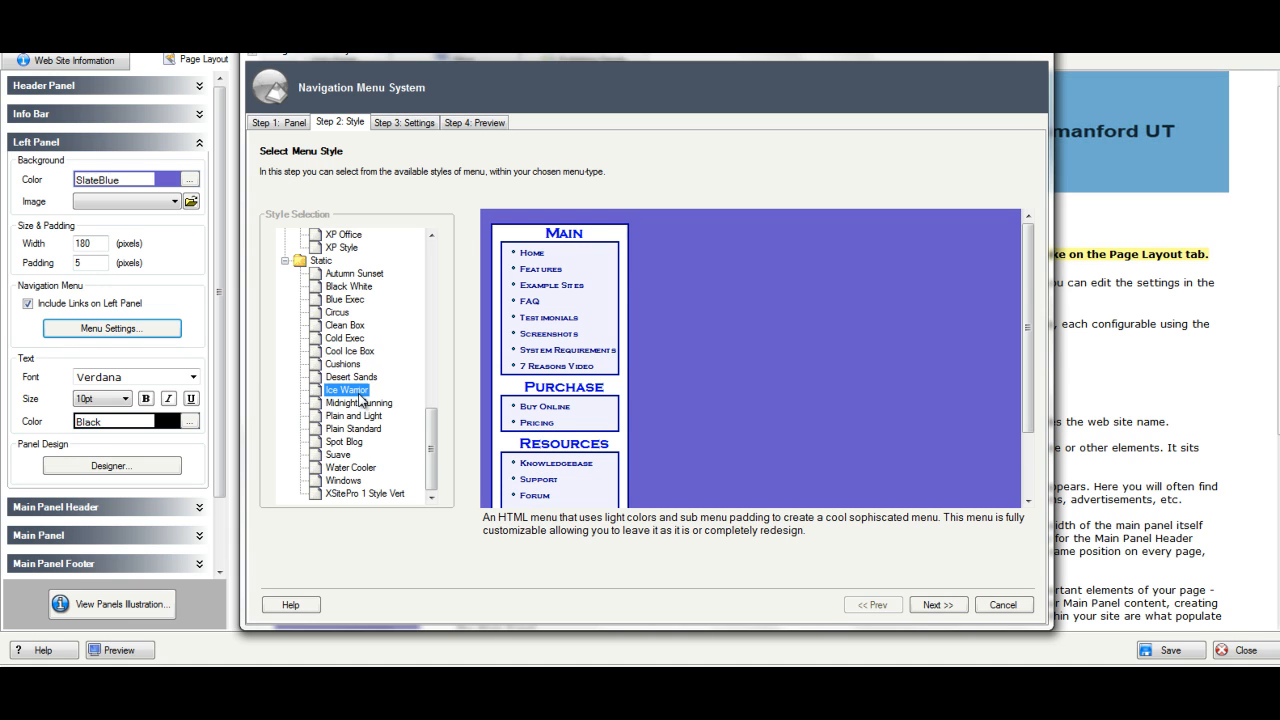
click(362, 416)
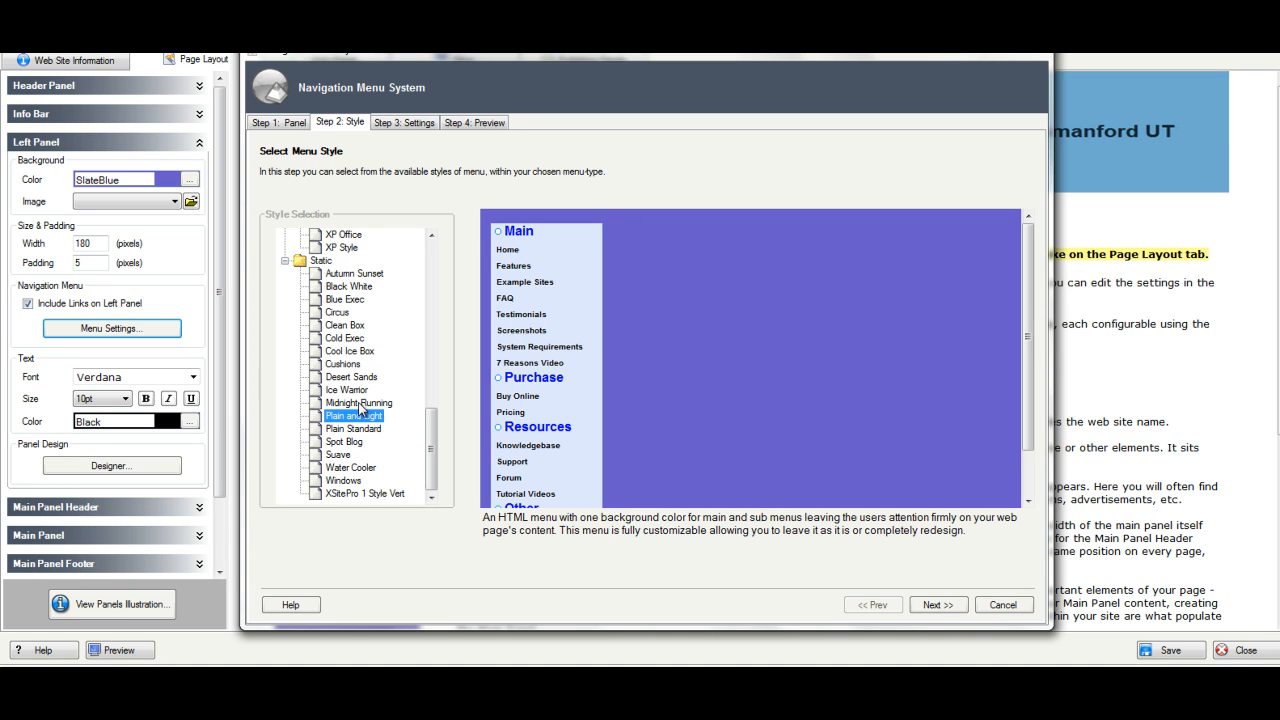
click(931, 606)
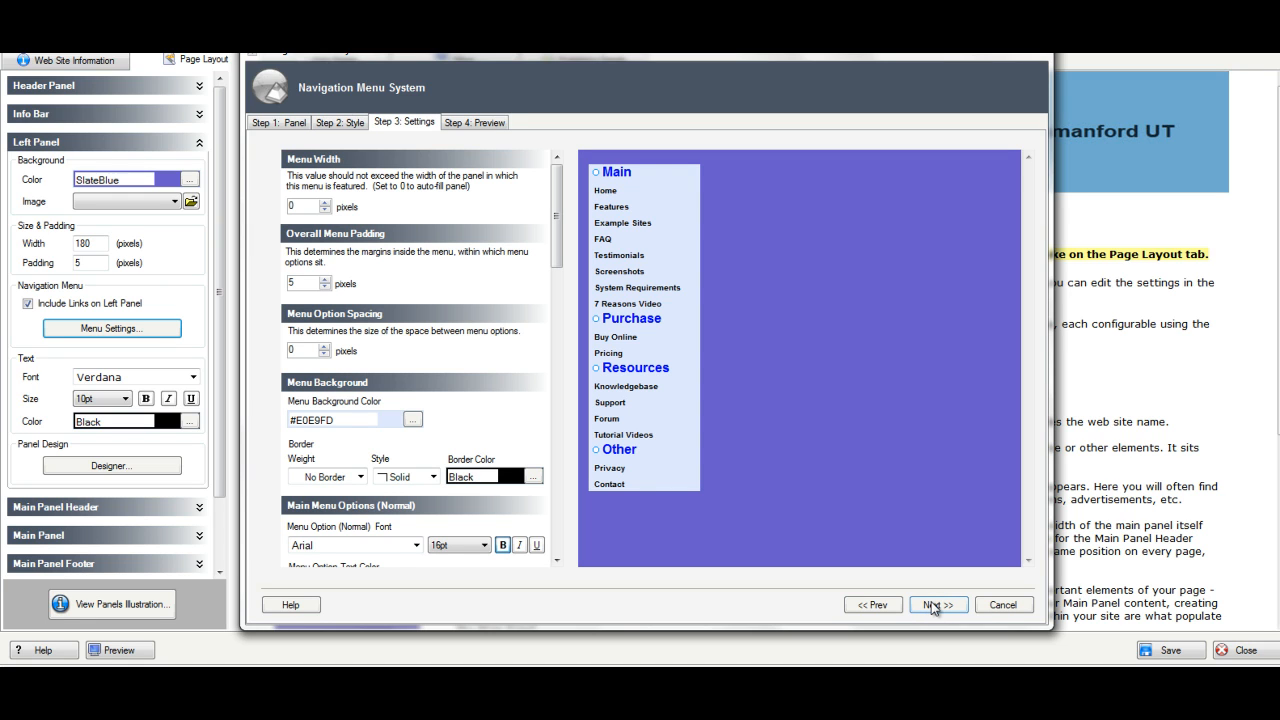
click(931, 606)
click(935, 604)
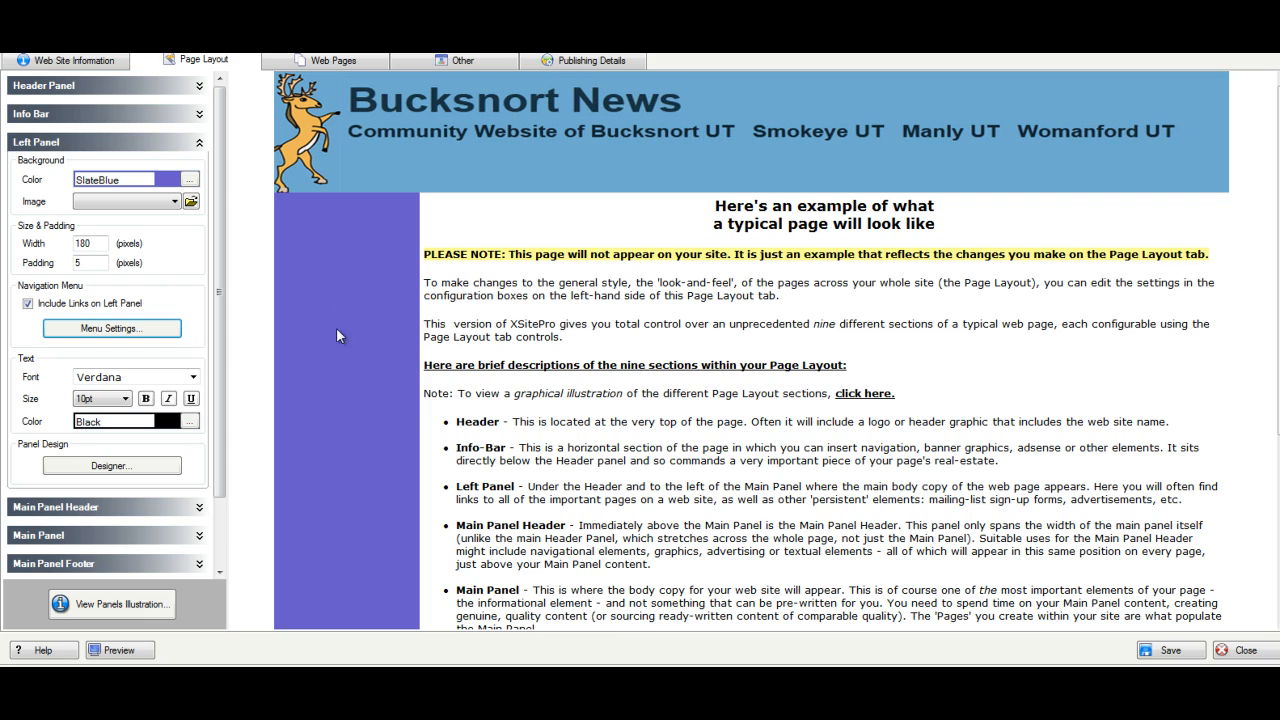
Step: Exclude the navigation links from the left panel and preview the page in the browser
click(28, 304)
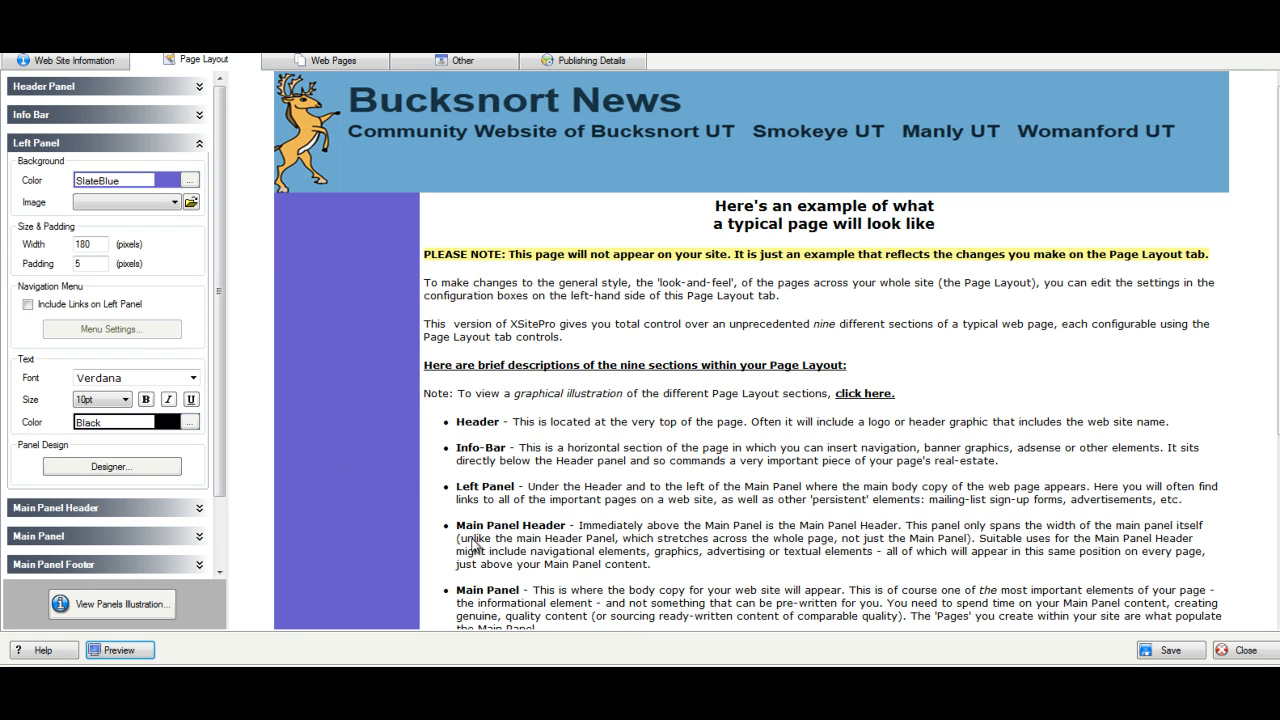
click(132, 650)
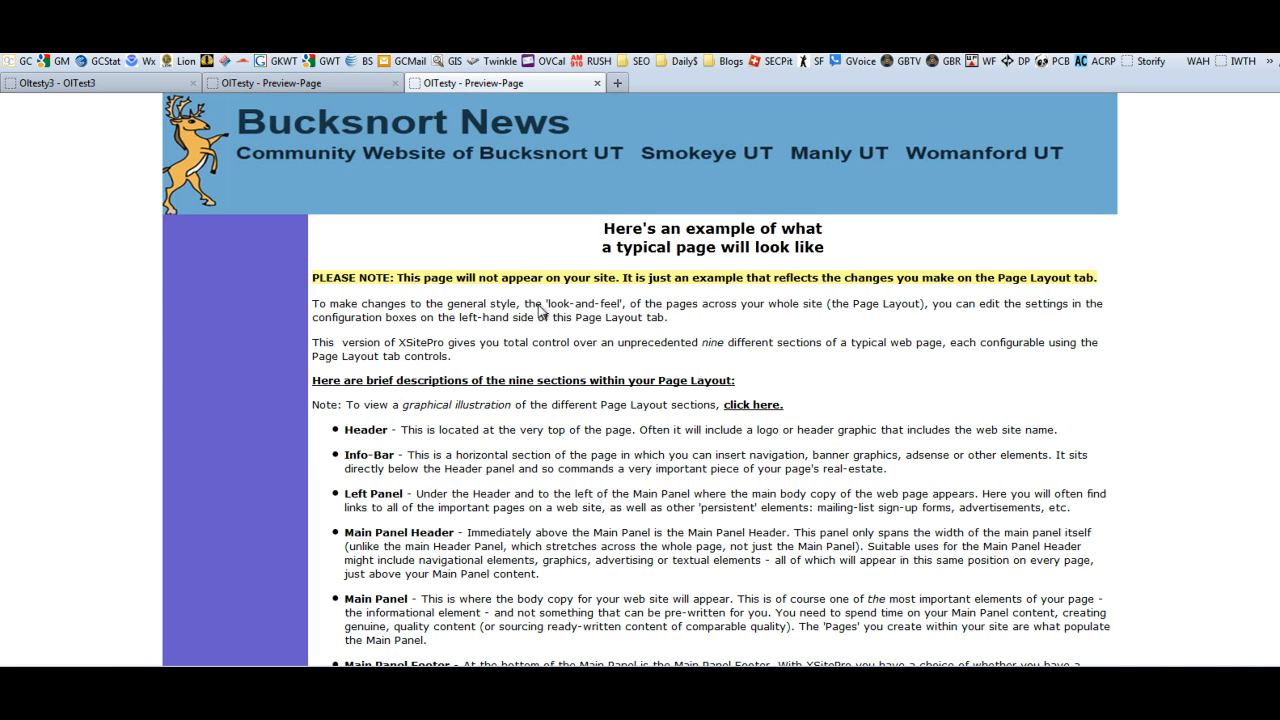
key(alt+Tab)
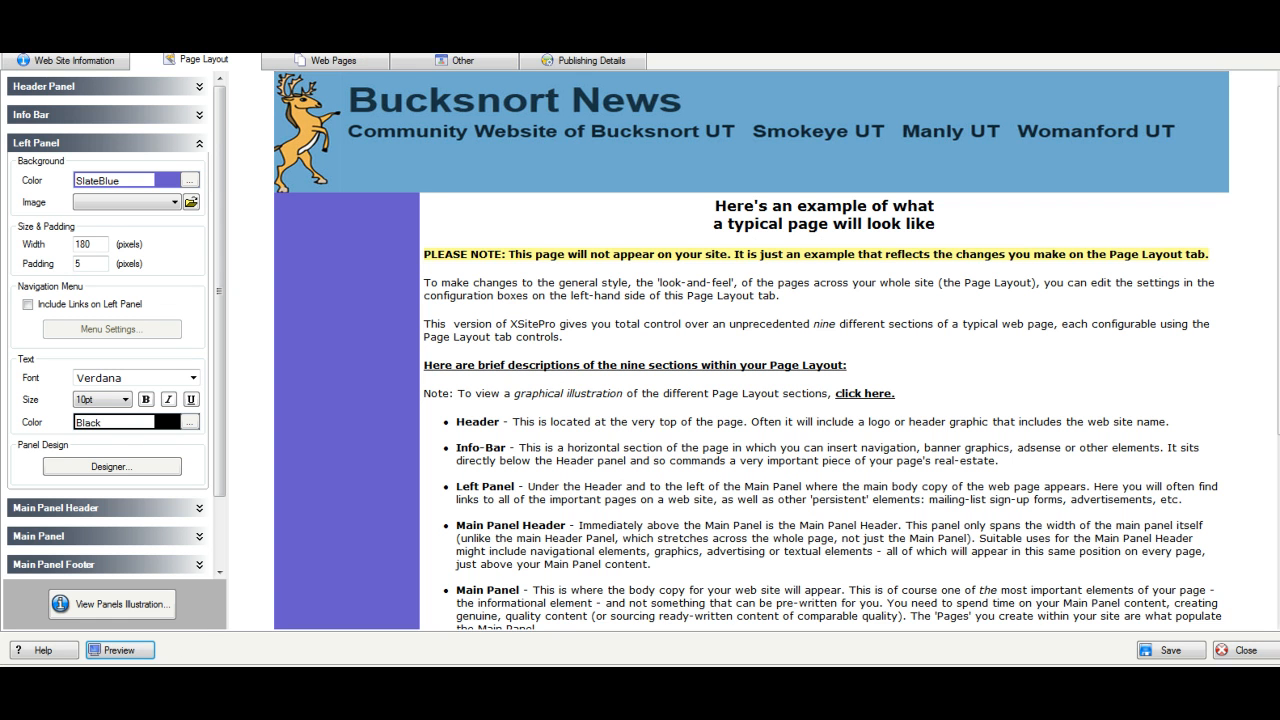
Step: Set the page margins' background color to the web color Wheat, and preview the page in the browser
drag(219, 403, 218, 509)
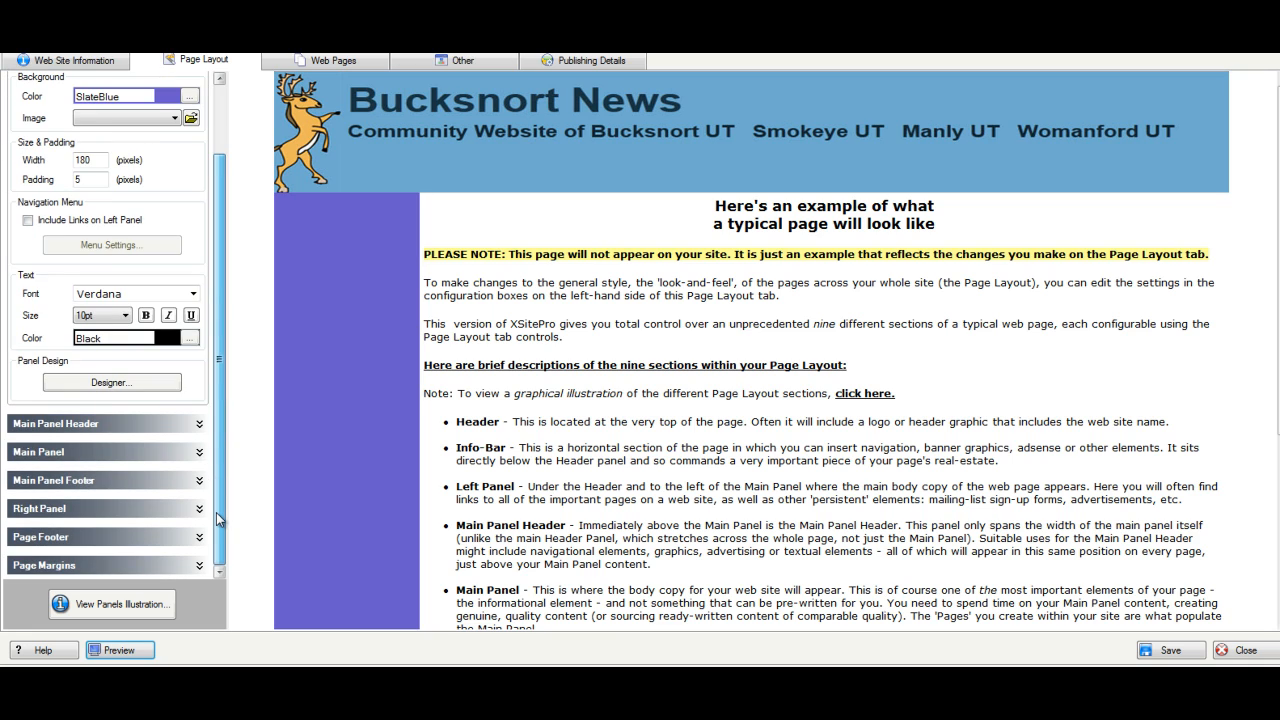
click(198, 566)
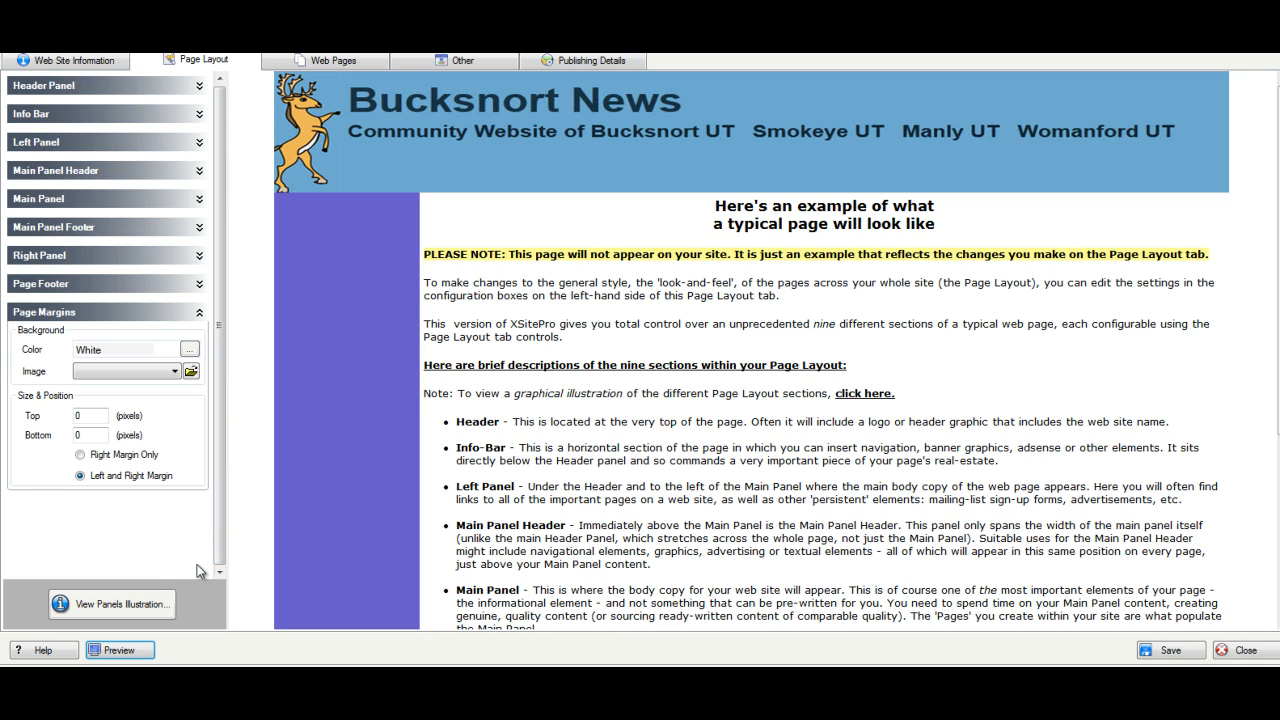
click(189, 352)
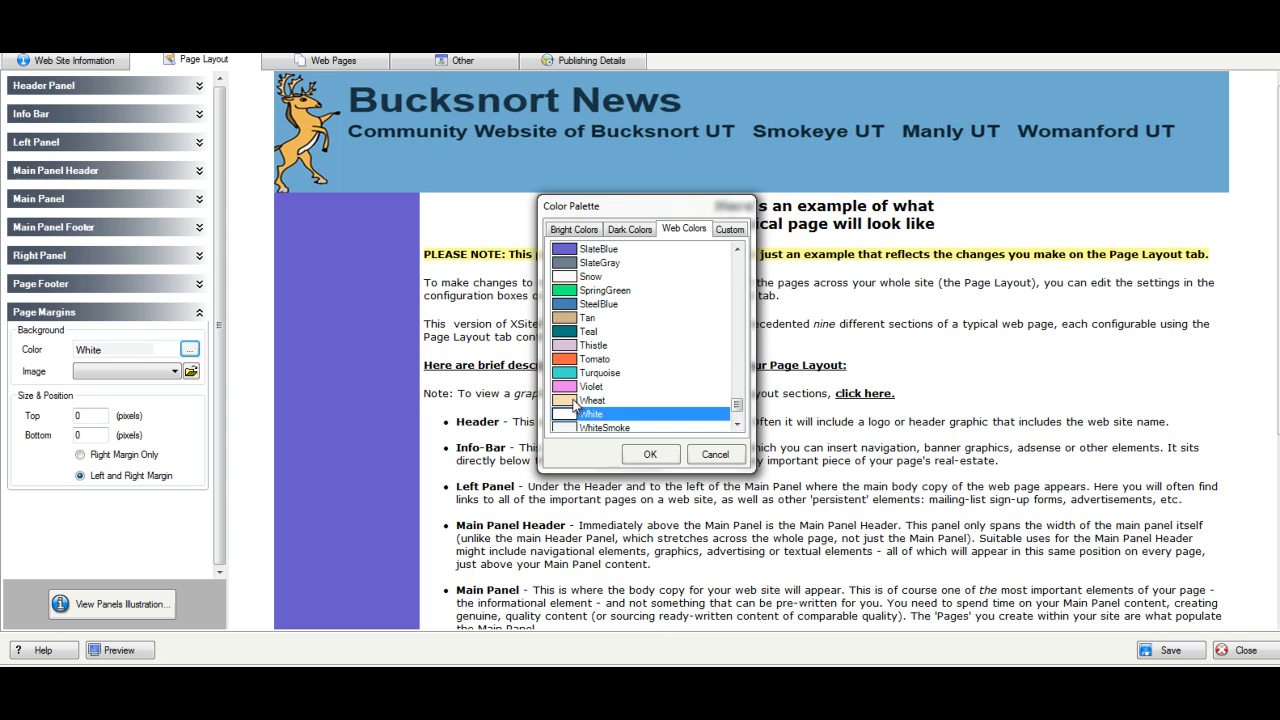
click(585, 400)
click(650, 454)
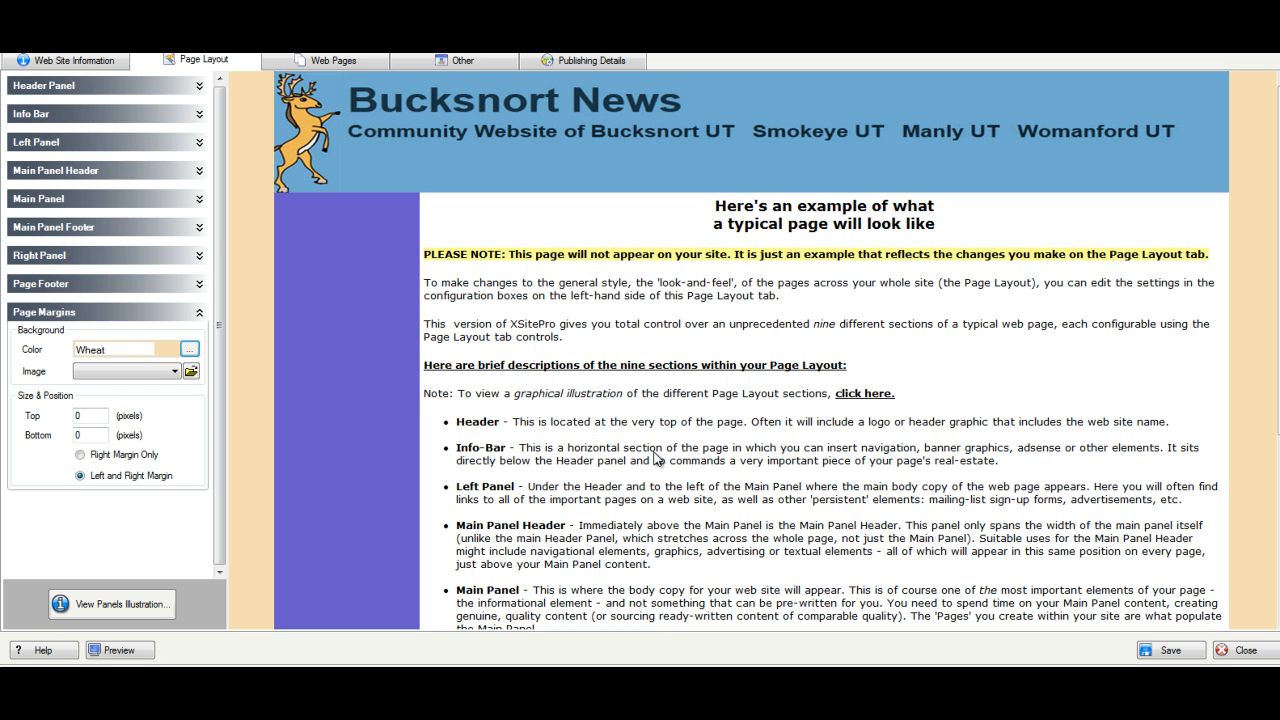
click(143, 652)
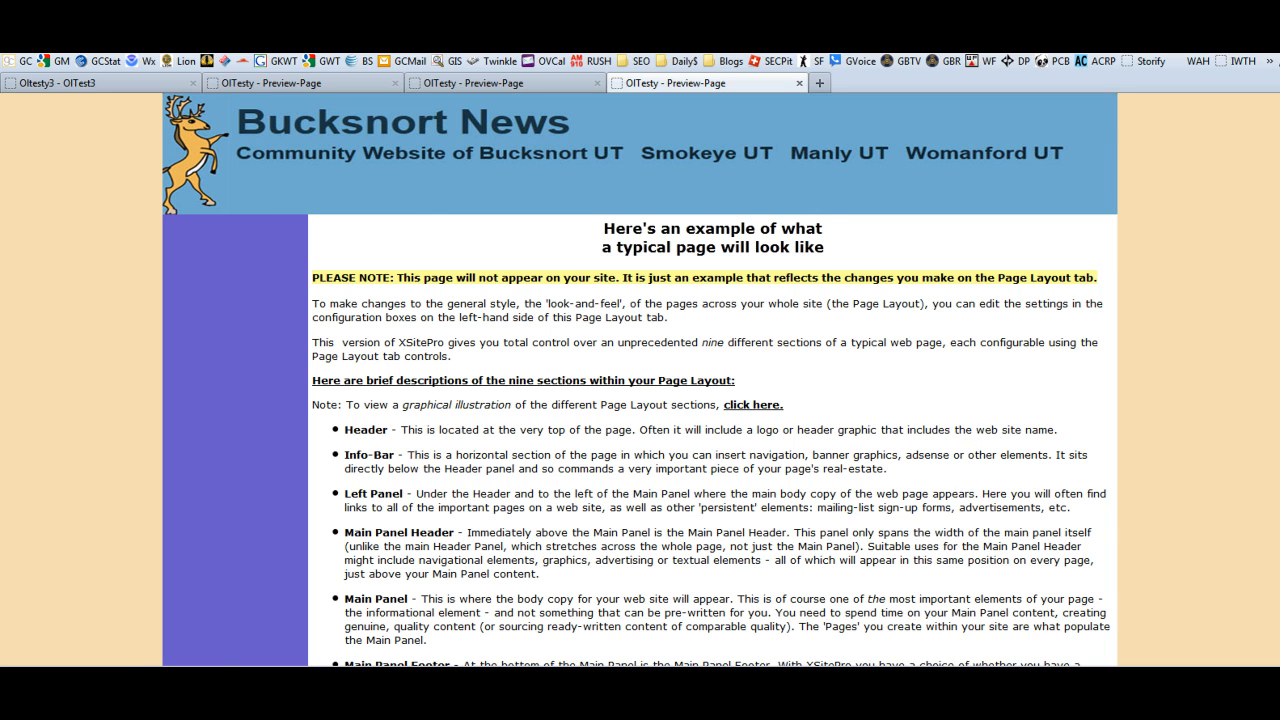
click(122, 680)
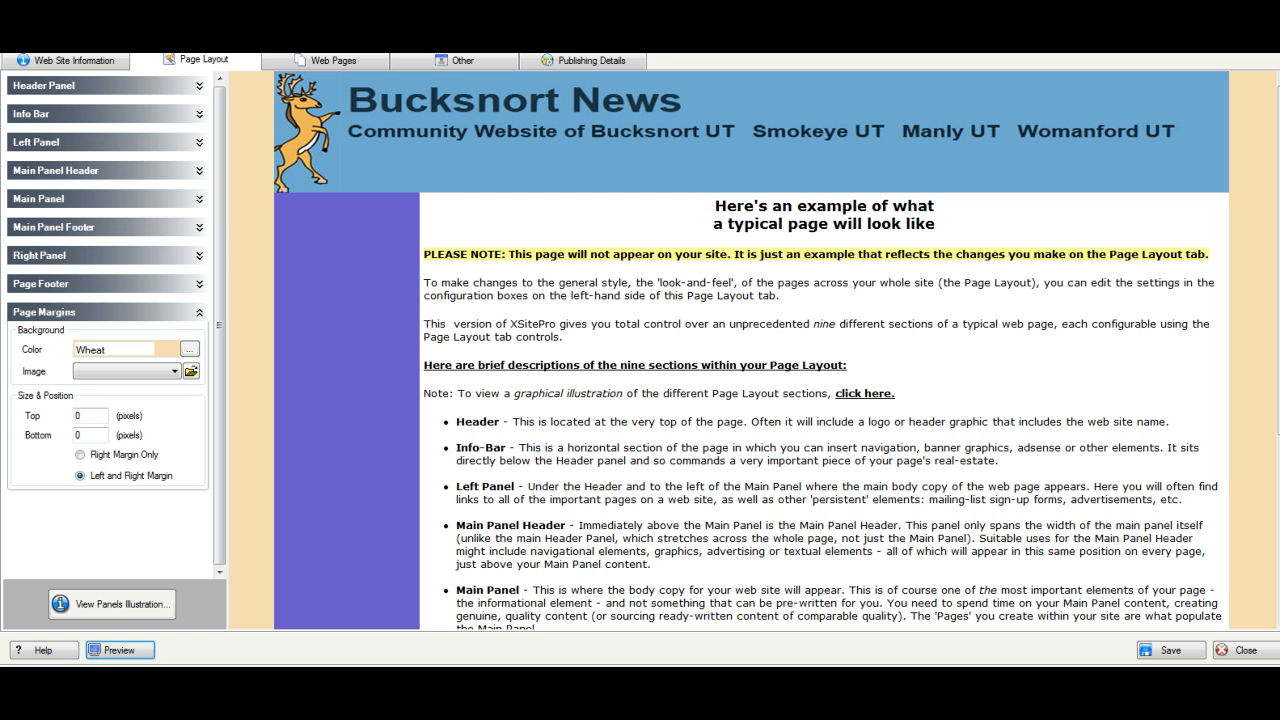
Step: Add a new web page titled OlTesty, leaving its keywords and description empty
click(336, 62)
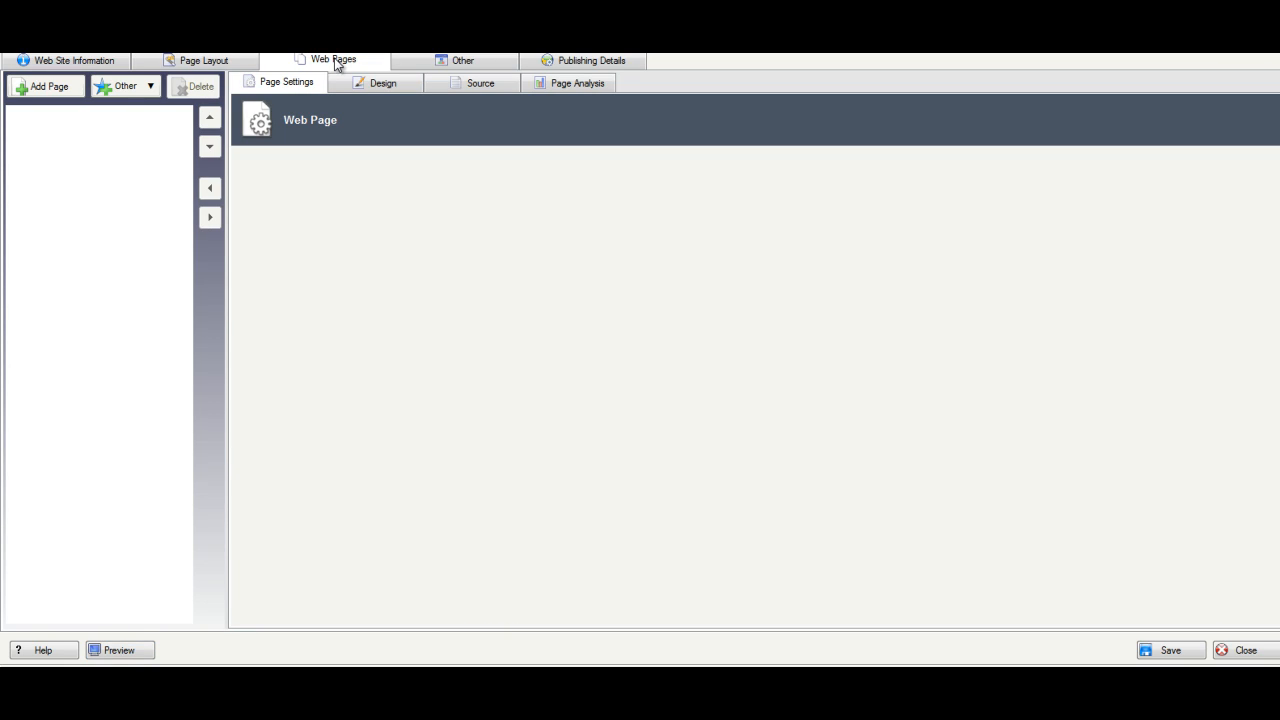
click(45, 88)
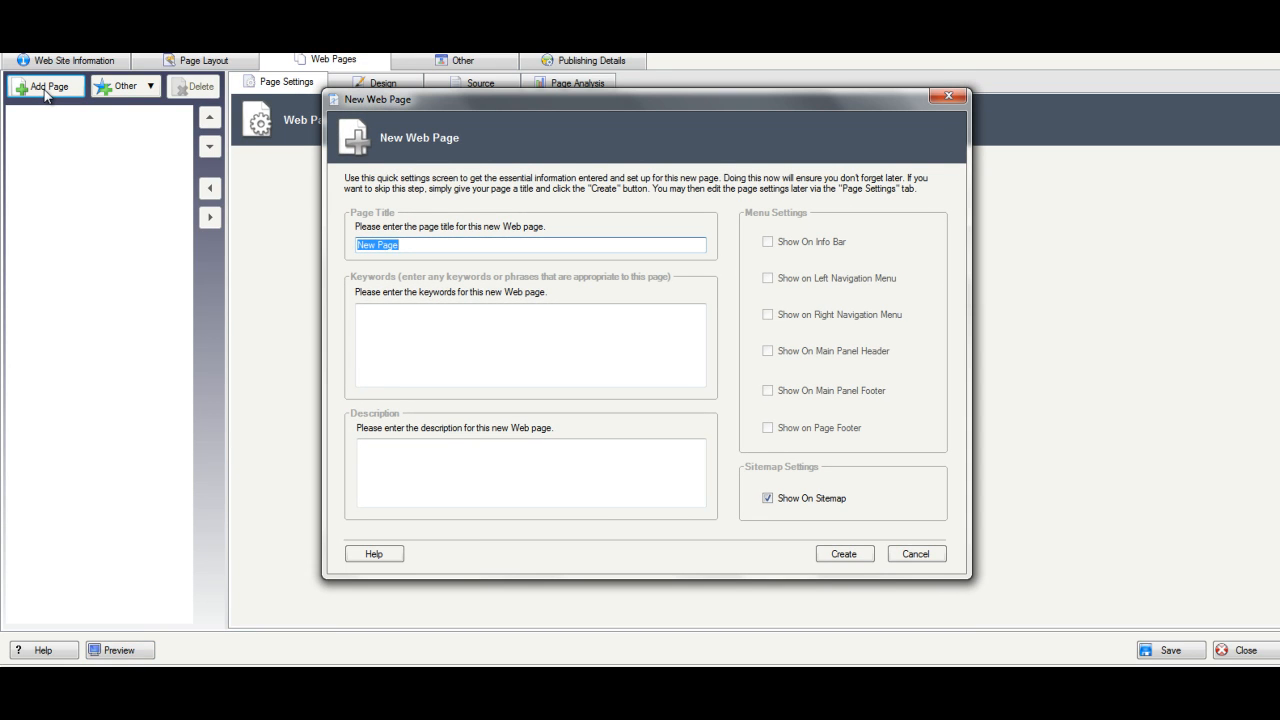
text(OITesty)
click(570, 357)
click(845, 555)
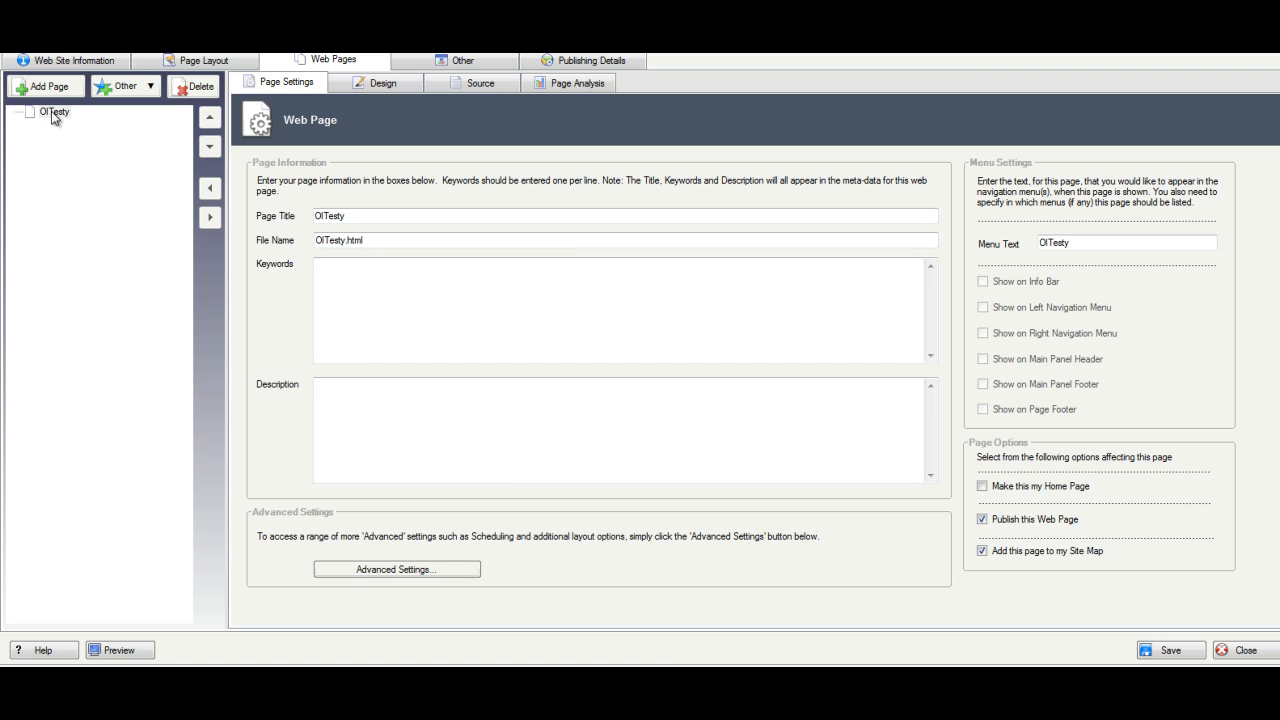
Step: Add the text OLTESTY to the new page in 20pt Times New Roman, and preview the page in the browser
click(388, 84)
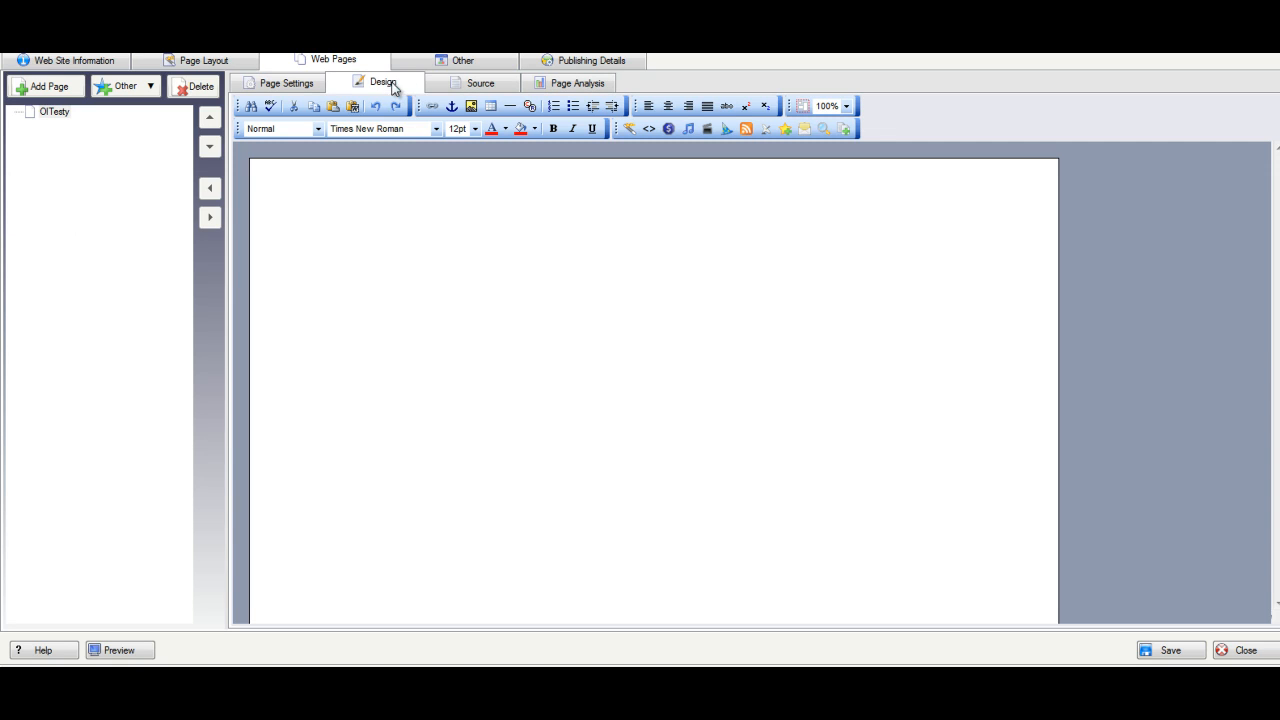
text(OLTESTY)
drag(307, 170, 254, 170)
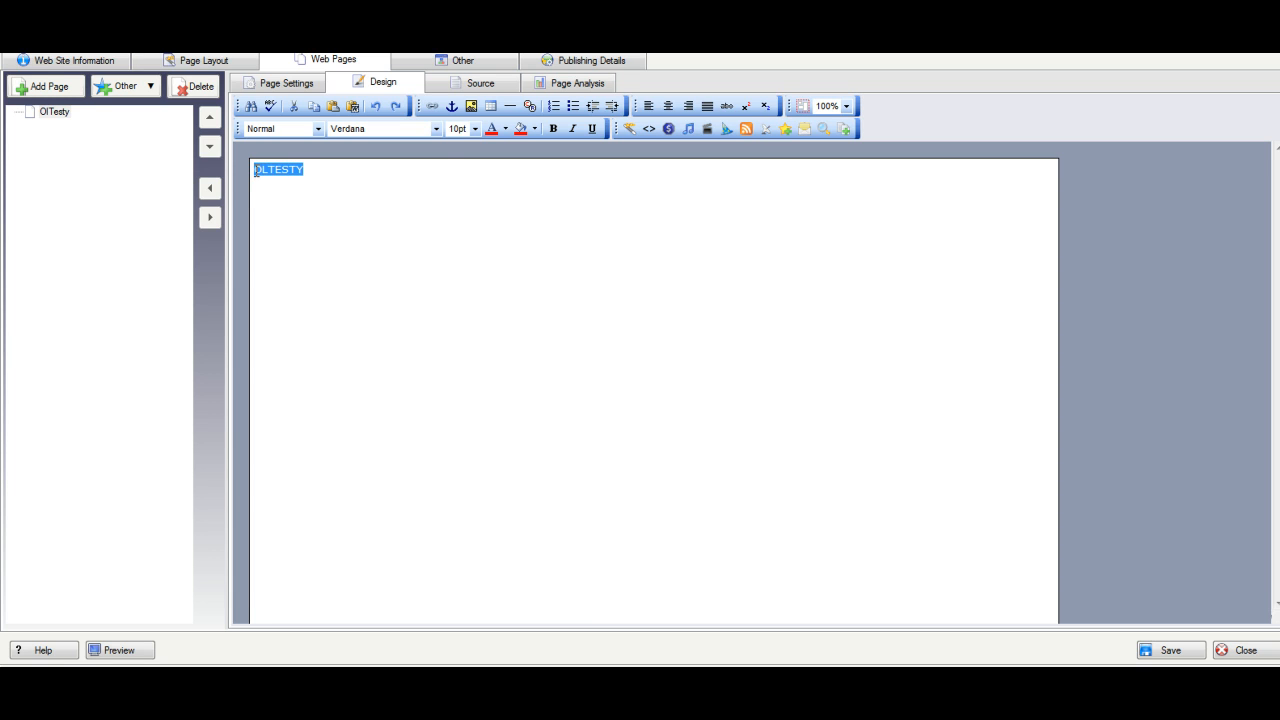
click(437, 129)
drag(474, 220, 462, 415)
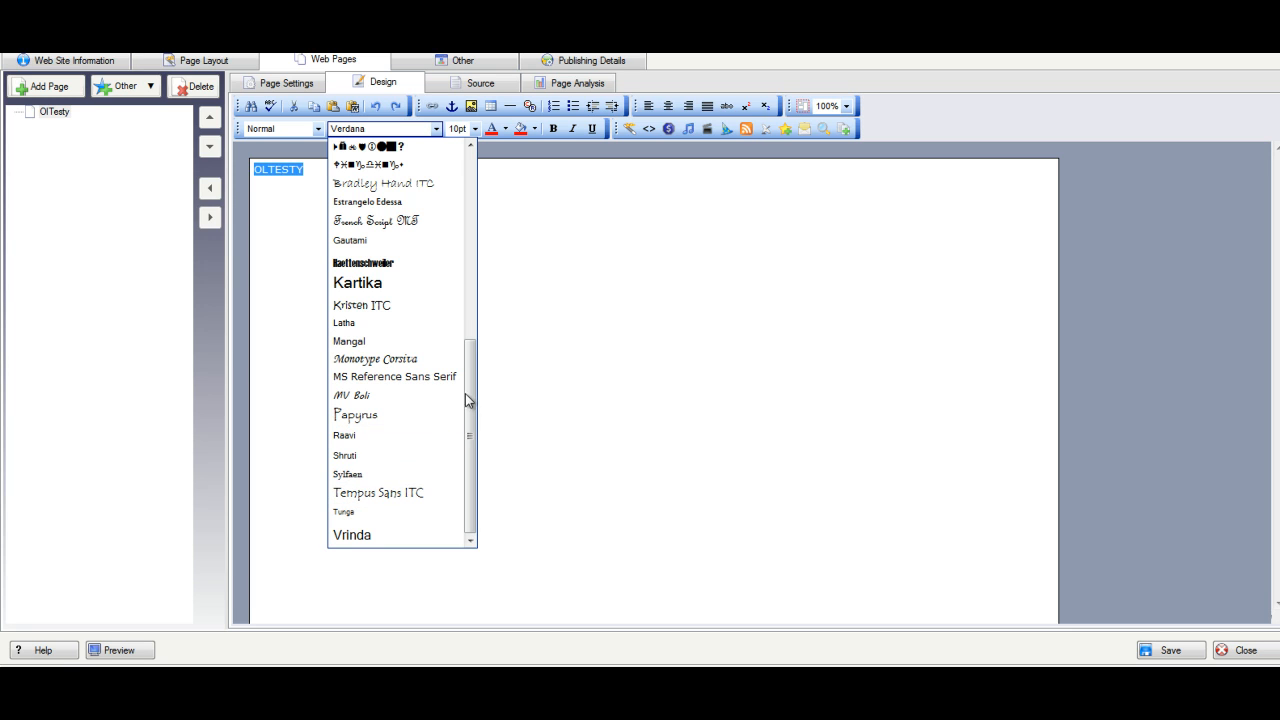
drag(465, 400, 470, 308)
click(398, 262)
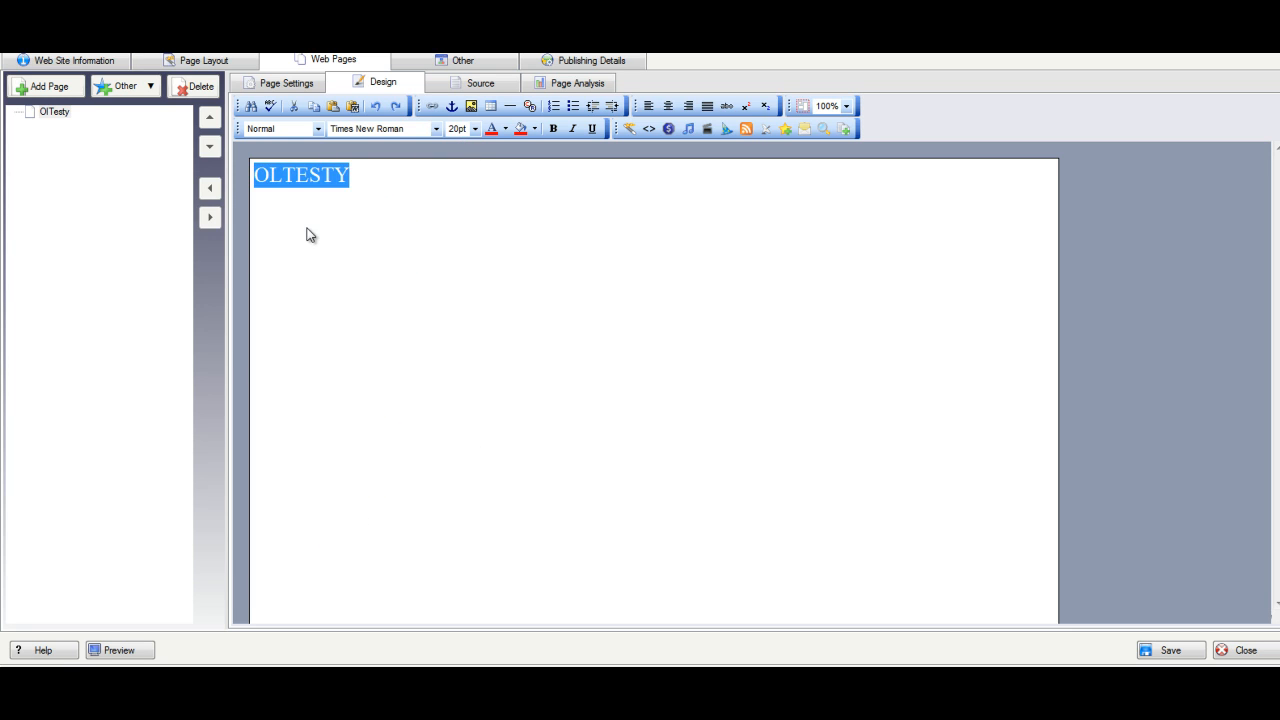
click(136, 651)
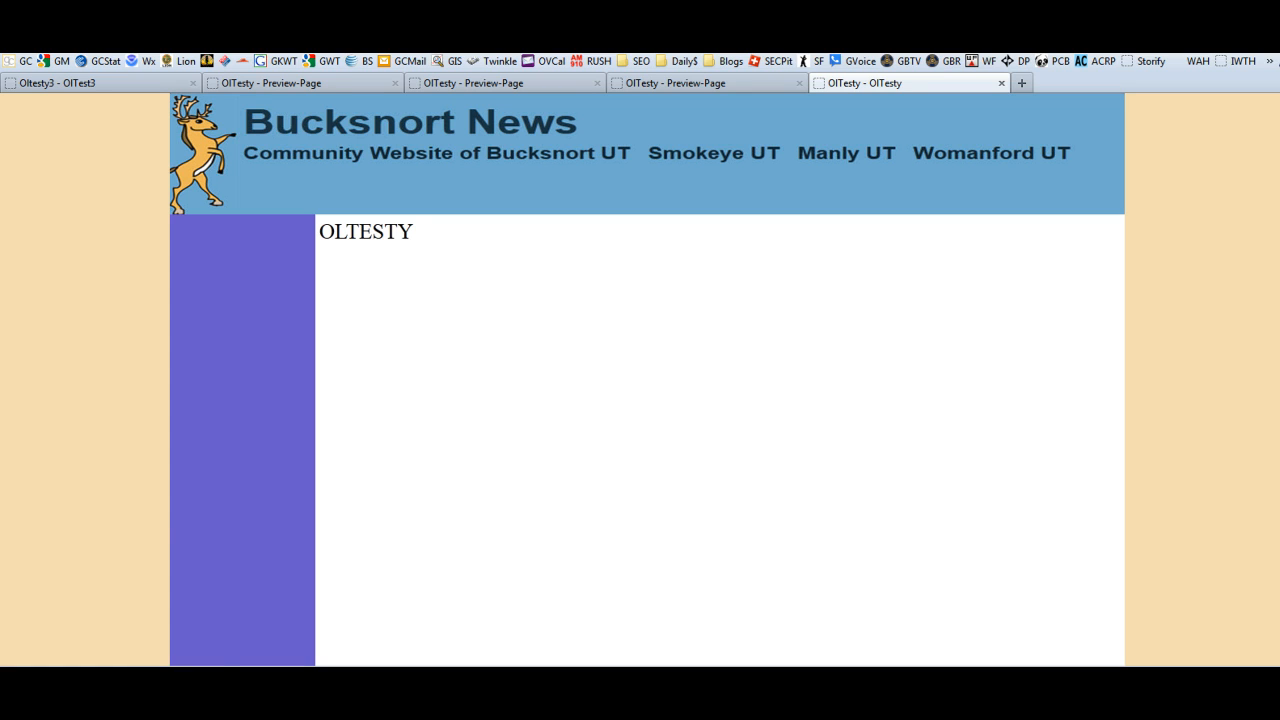
click(121, 684)
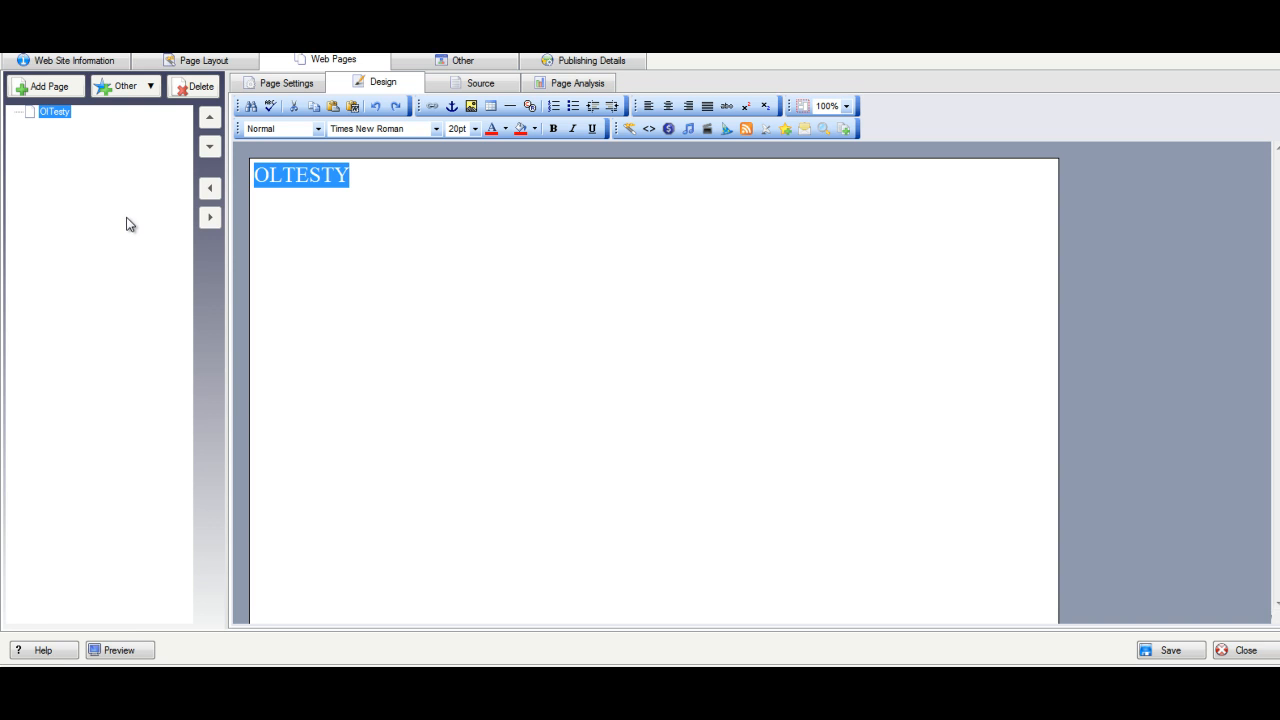
Step: Set the main panel's text font to Times New Roman in the page layout
click(208, 61)
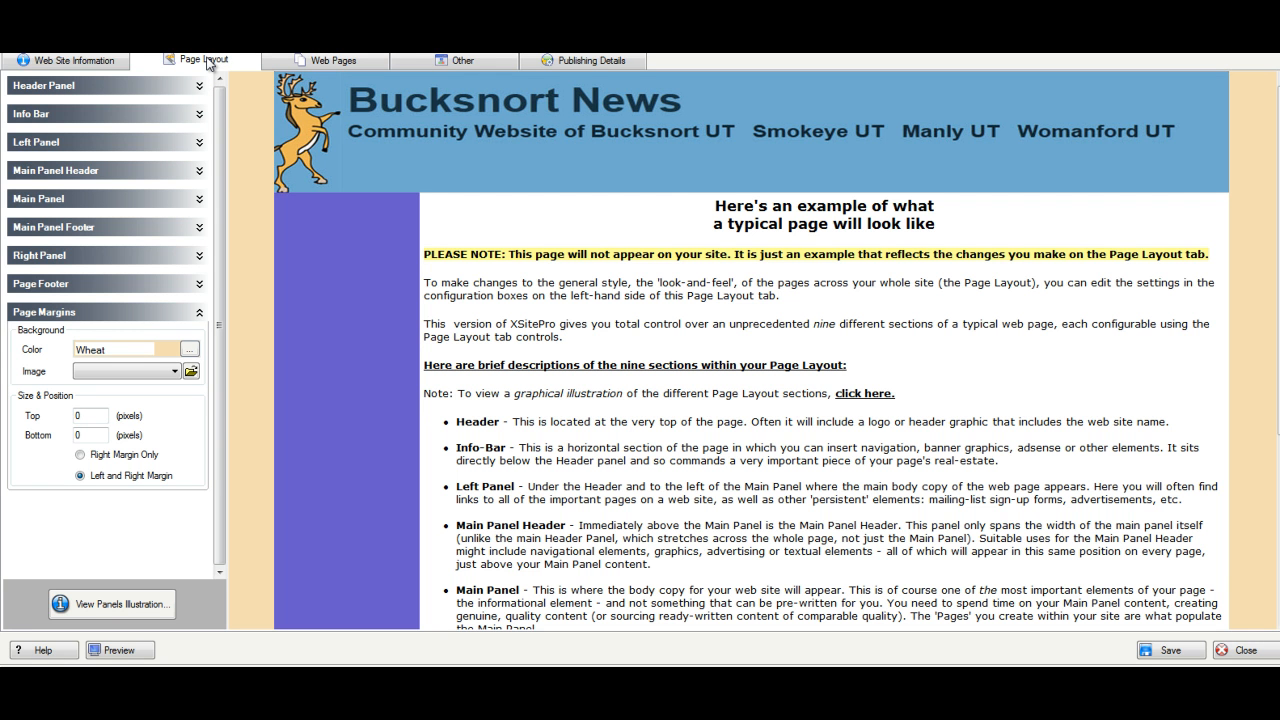
click(200, 202)
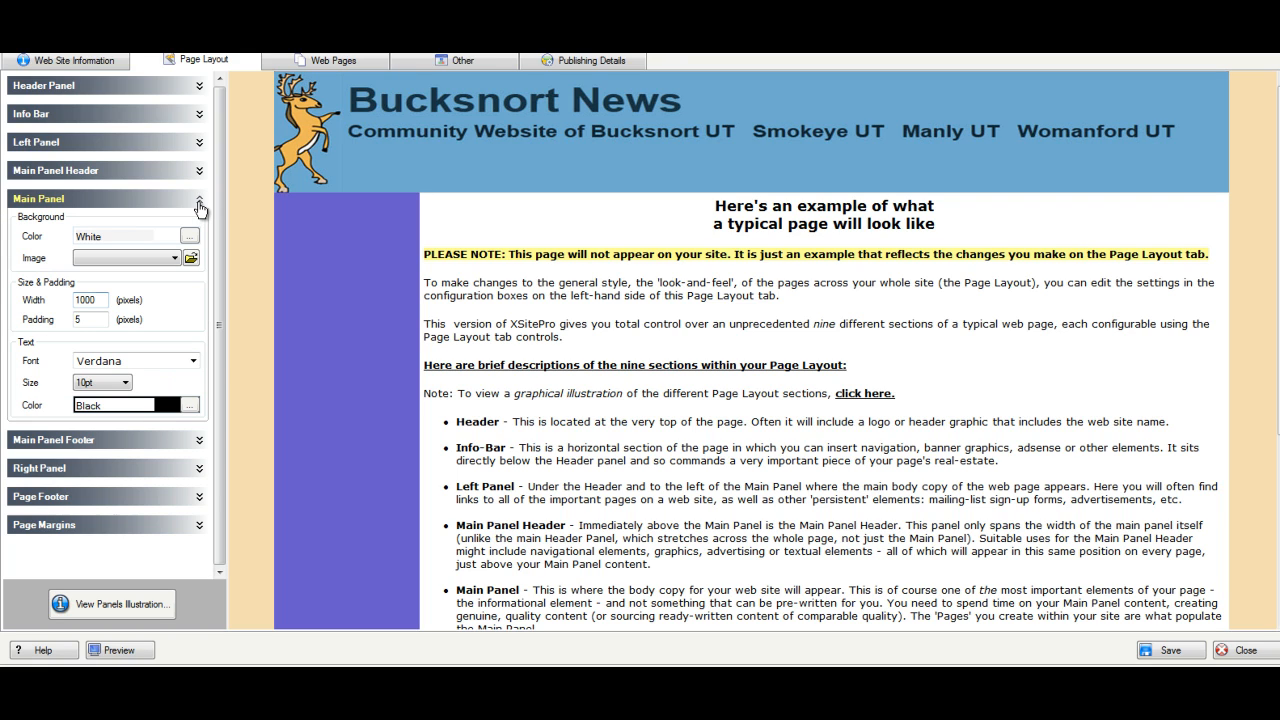
click(193, 361)
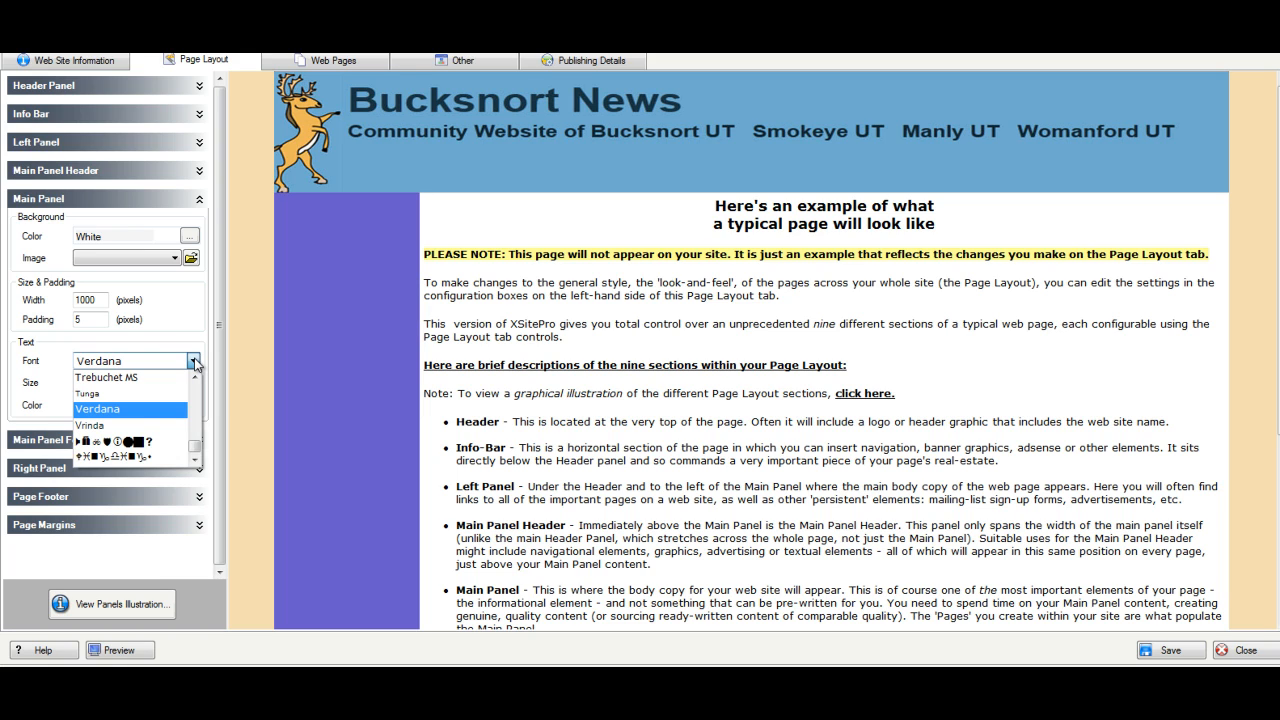
drag(197, 447, 197, 441)
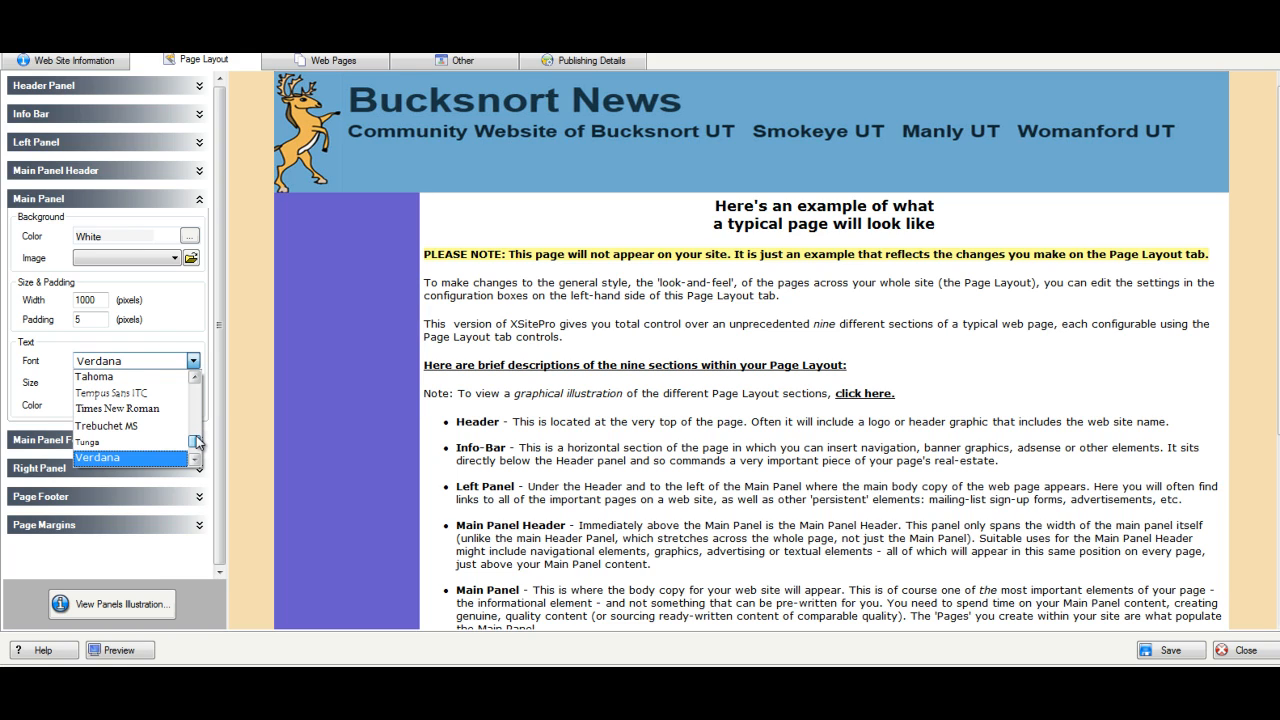
click(159, 410)
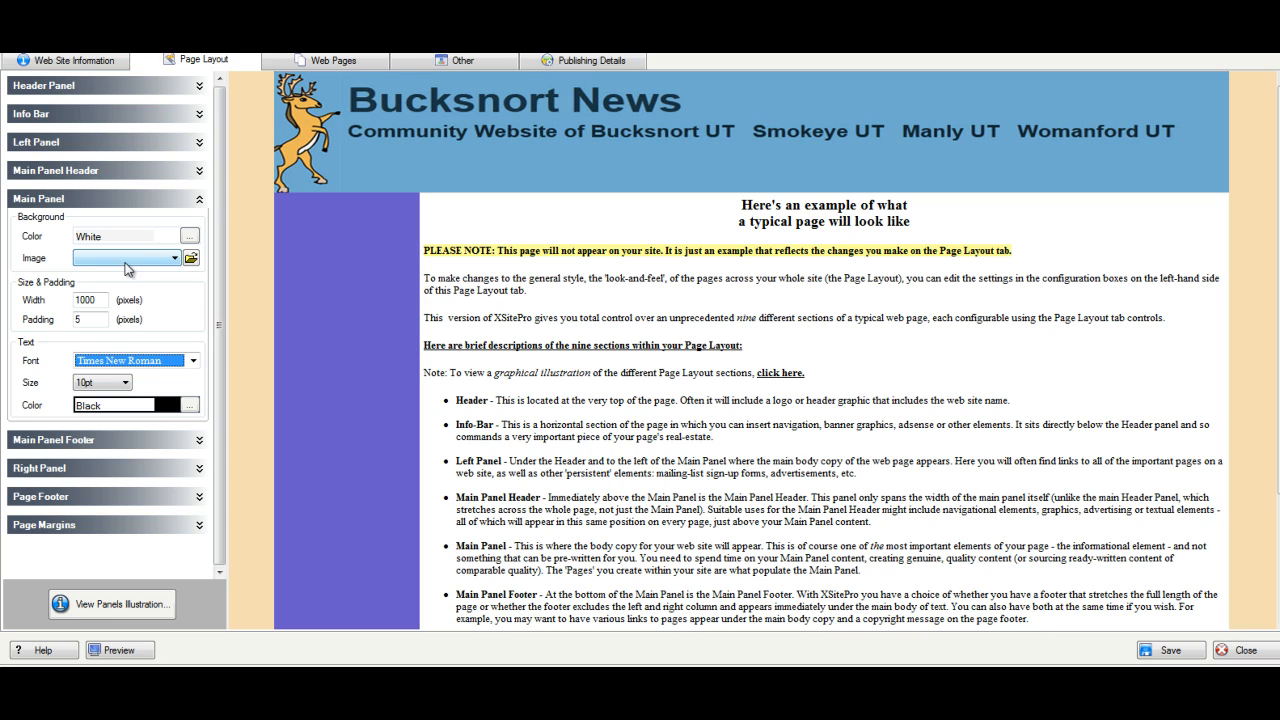
Step: Include the navigation links on the left panel in the page layout
click(121, 146)
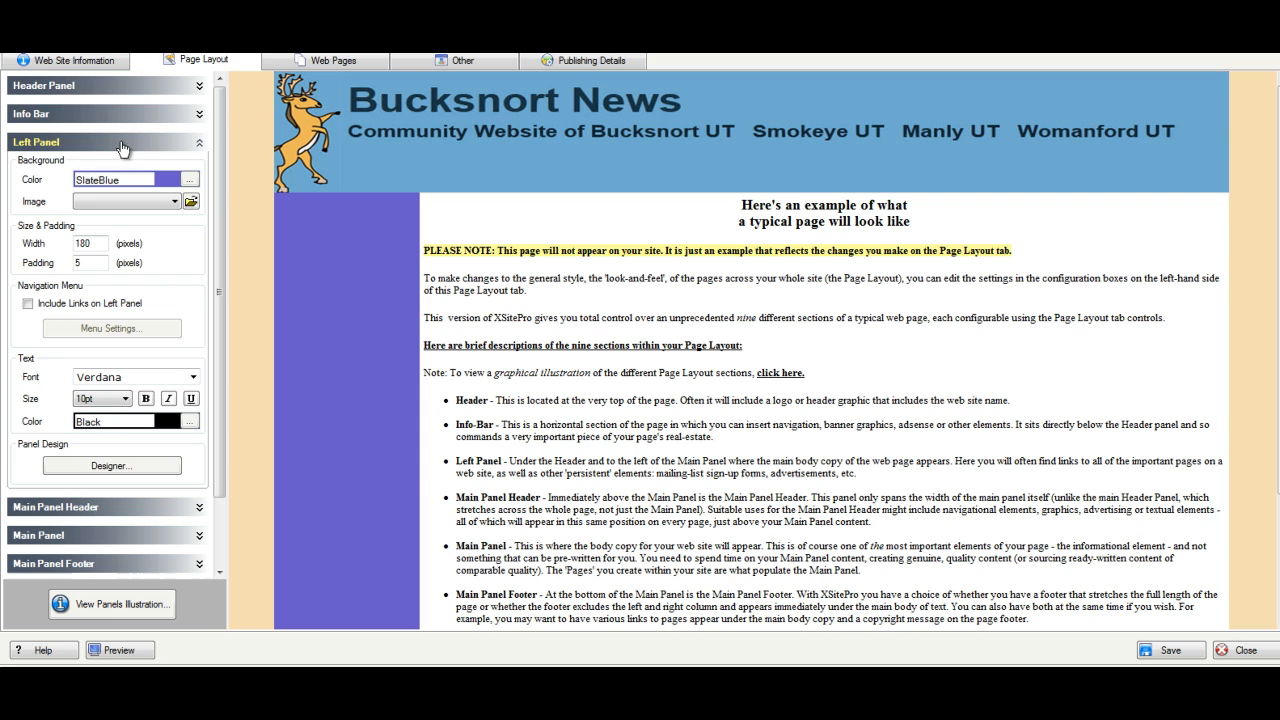
click(28, 304)
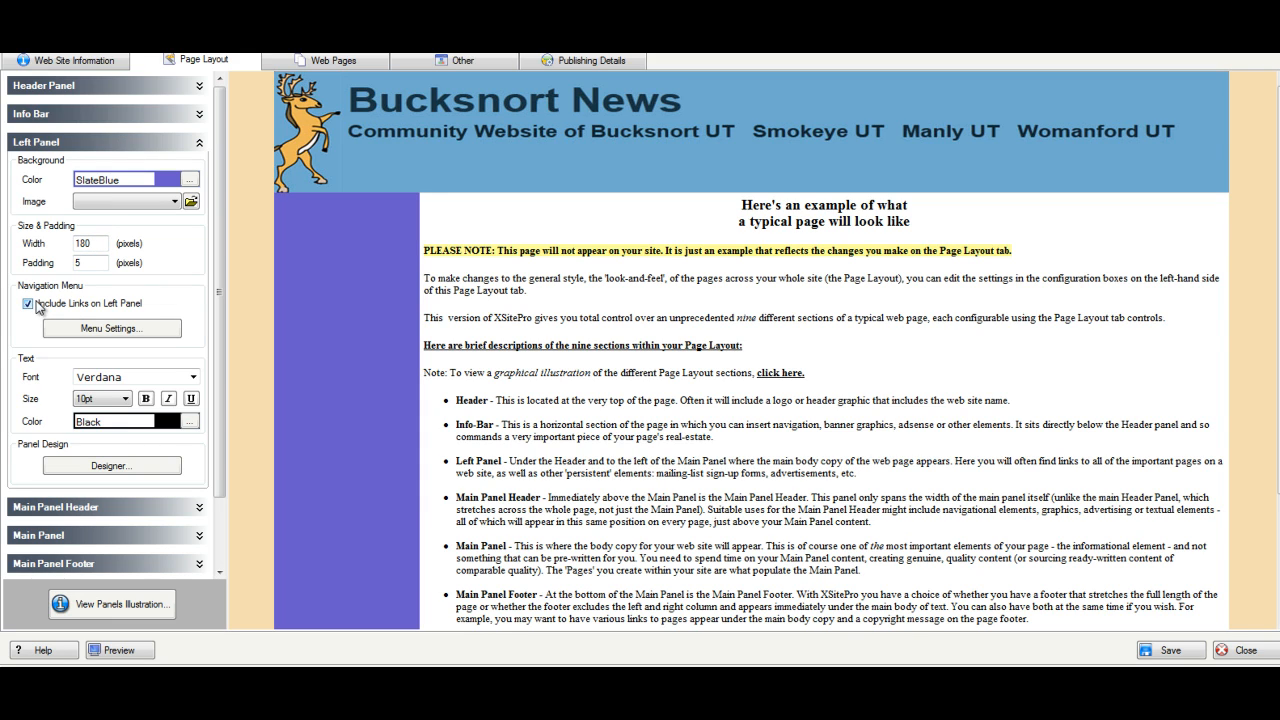
Step: Show the OlTesty page on the left navigation menu, then save the site and preview it in the browser
click(322, 62)
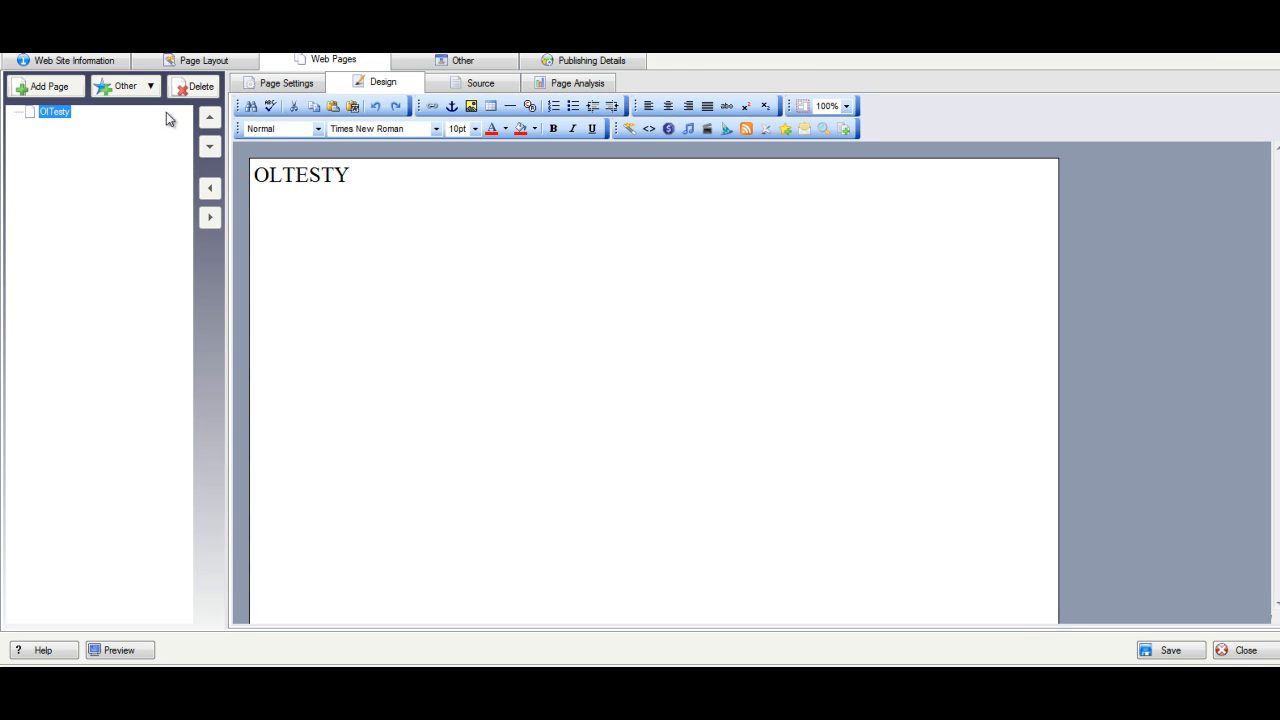
click(290, 85)
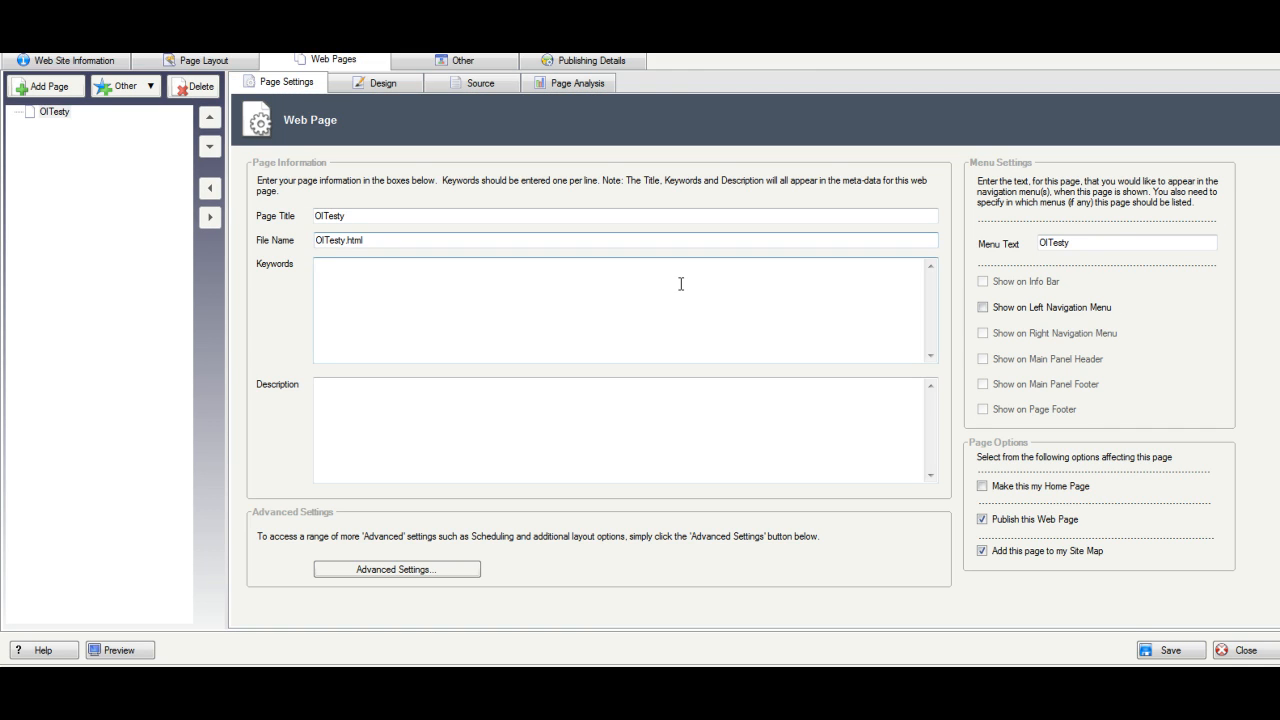
click(983, 308)
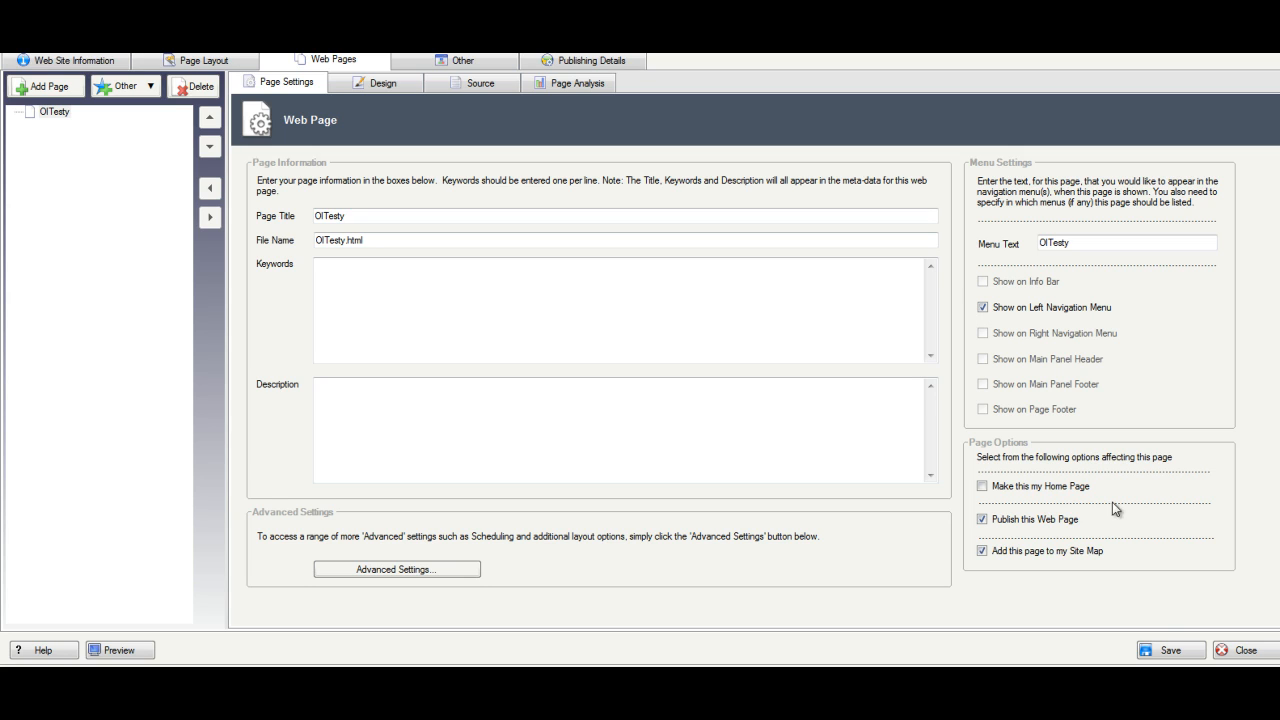
click(1168, 650)
click(145, 651)
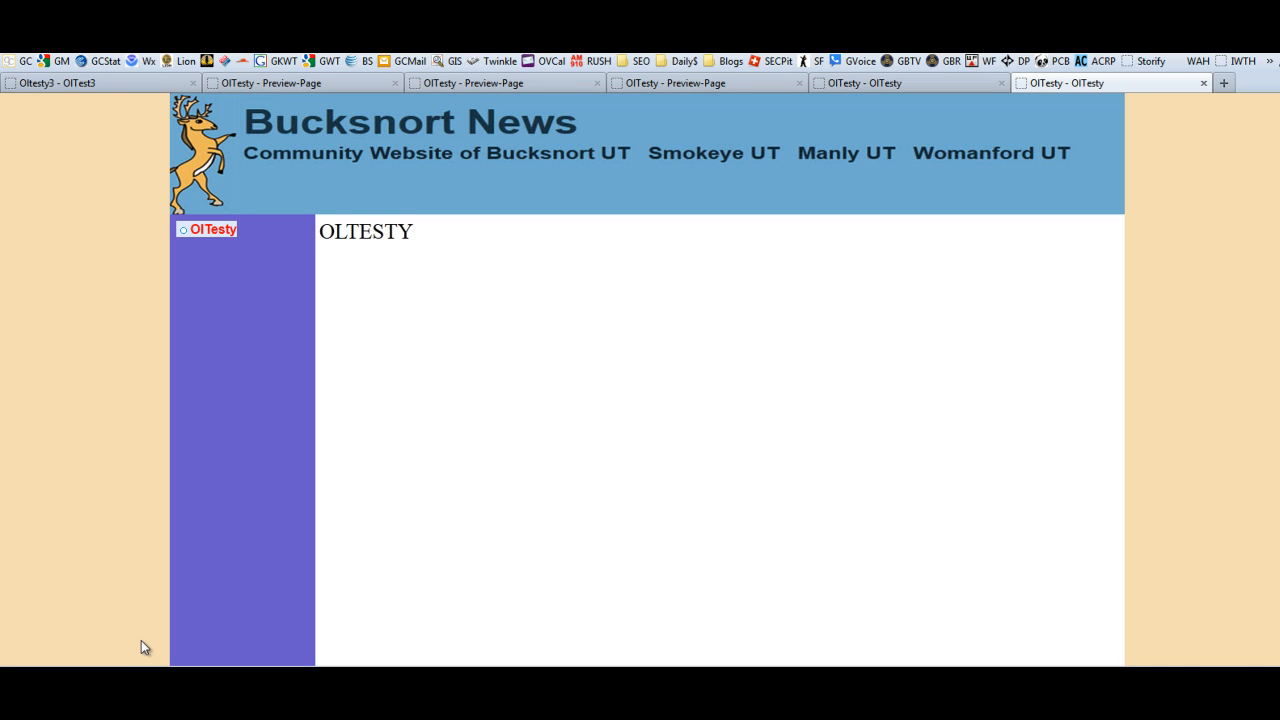
Step: Return to the site editor and exclude the navigation links from the left panel in the page layout
key(alt+Tab)
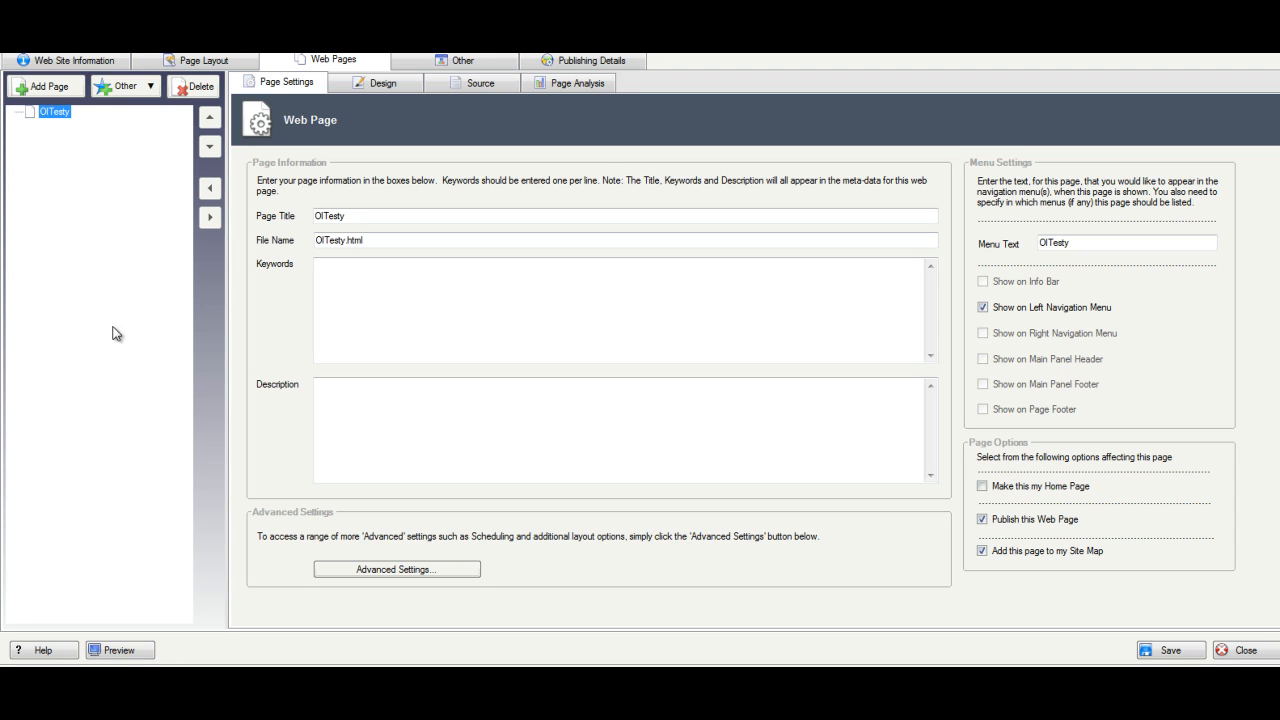
click(44, 95)
click(189, 62)
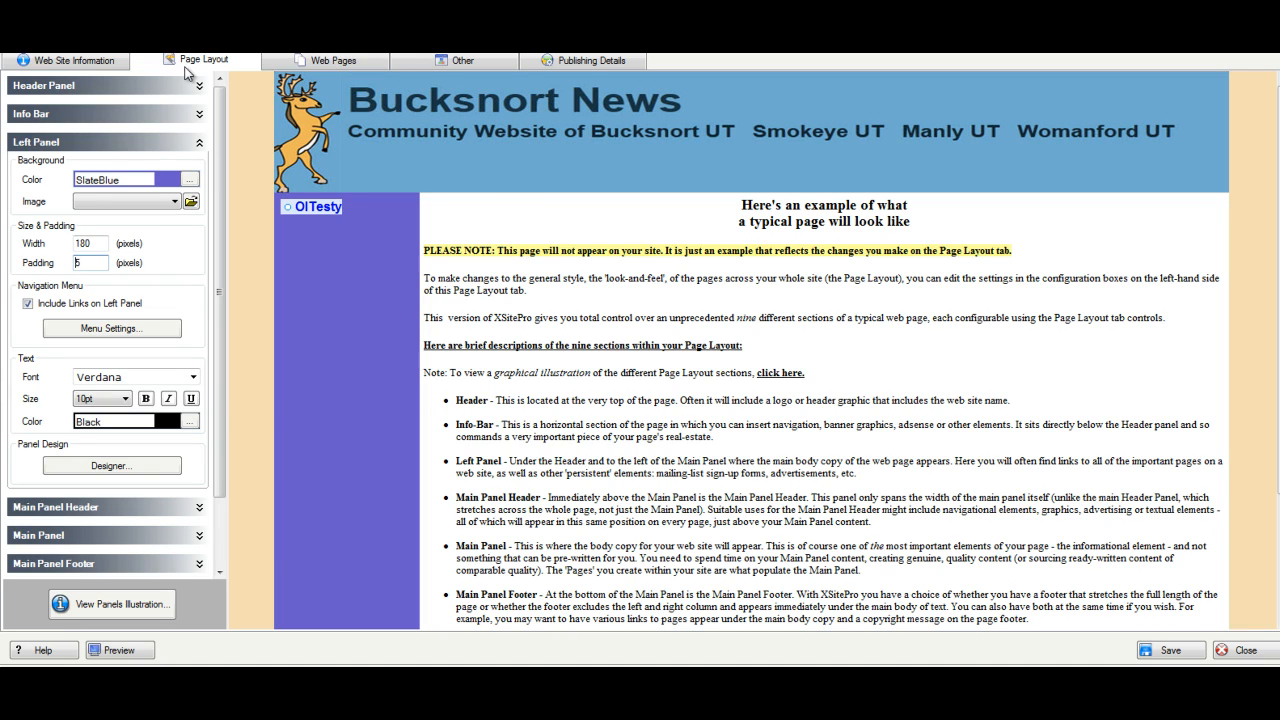
click(28, 304)
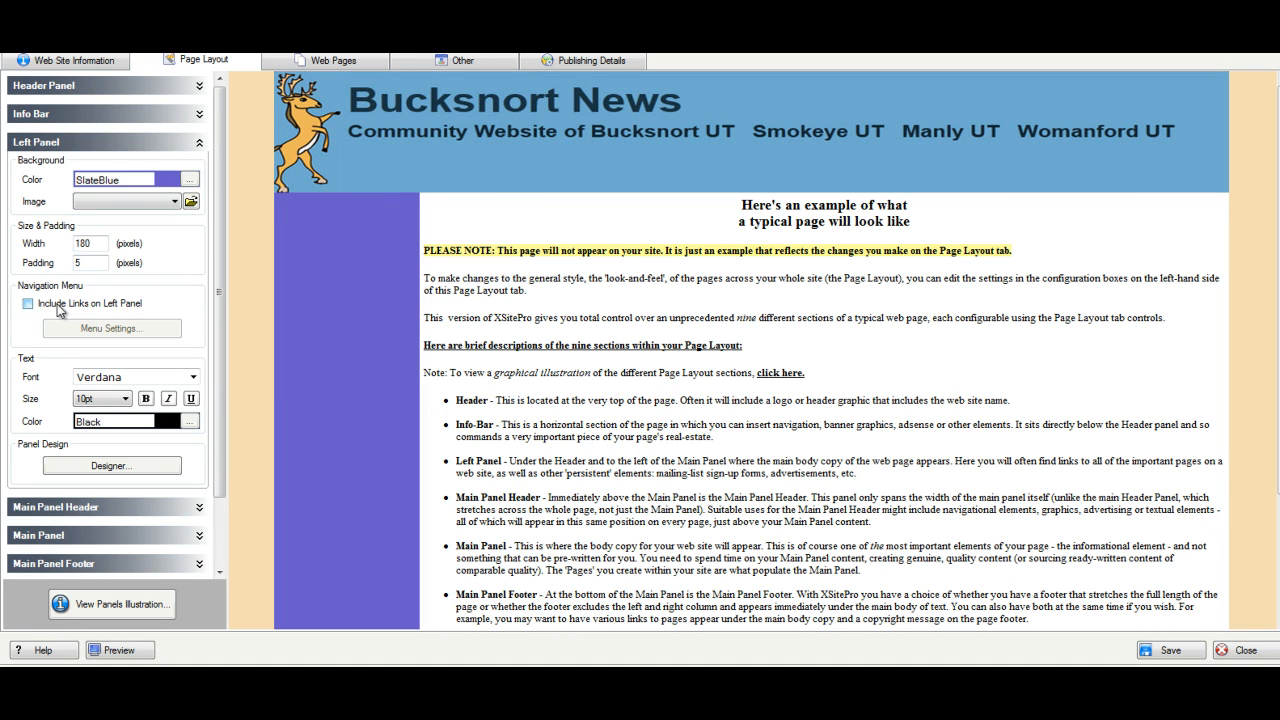
Step: Add the text Home to the left panel's design and format it in bold white
click(130, 467)
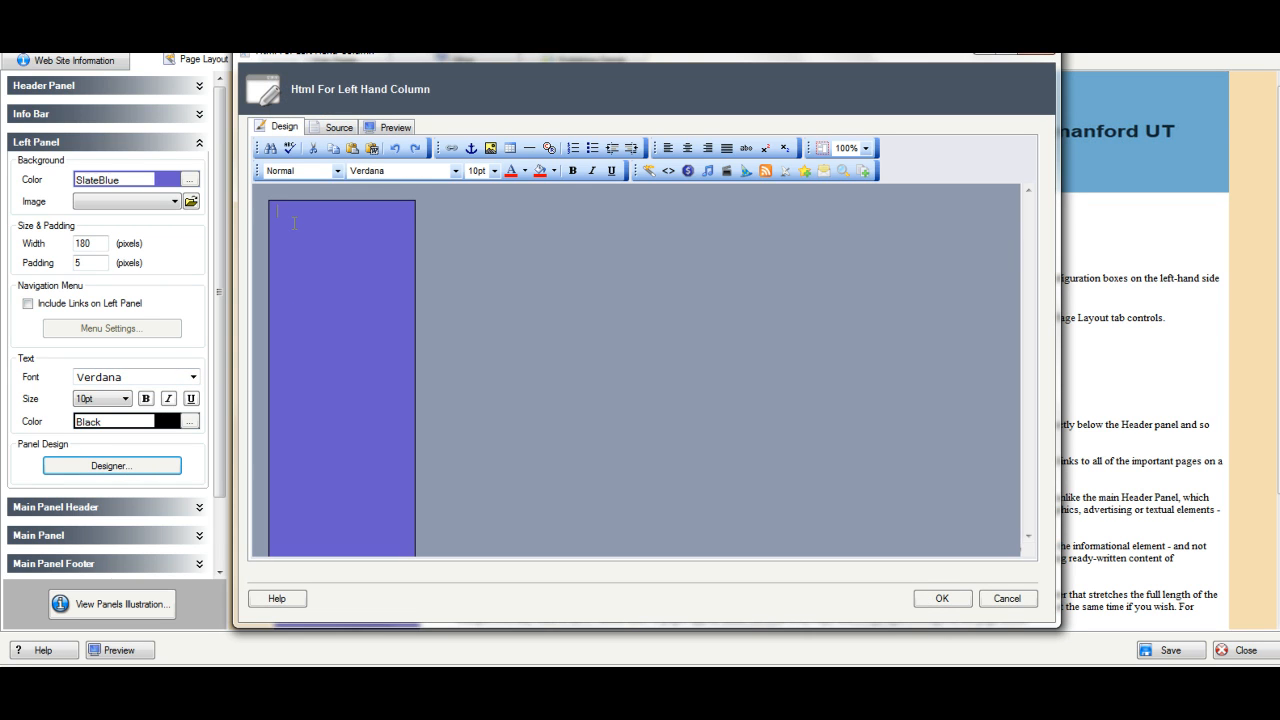
text(Home)
drag(310, 213, 277, 214)
click(525, 171)
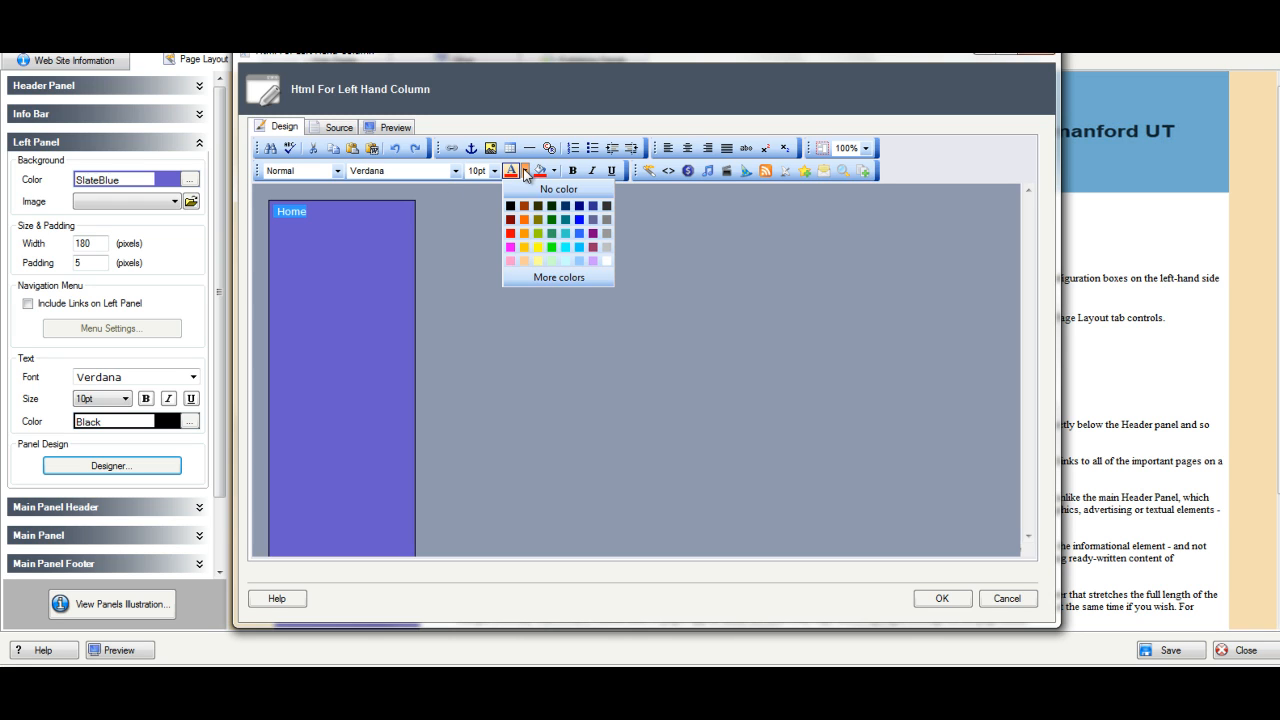
click(605, 261)
click(326, 213)
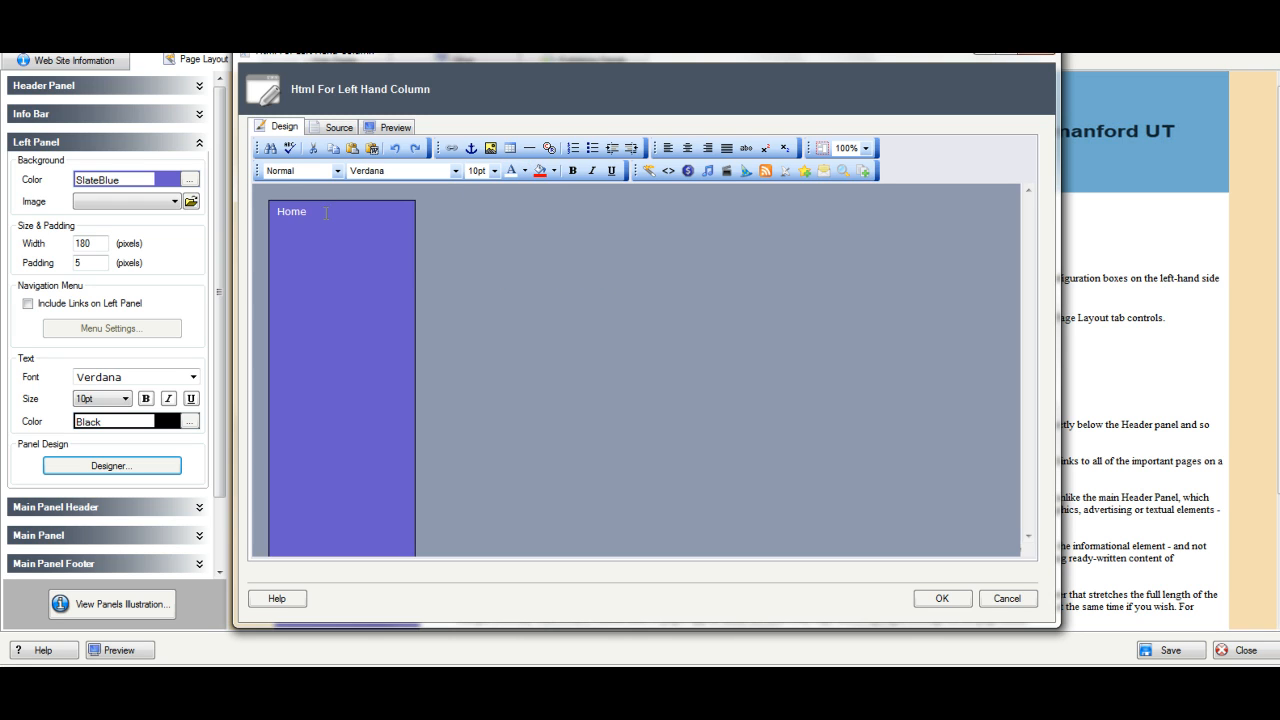
double_click(297, 211)
click(572, 170)
Step: Link the Home text to the OlTesty page, accept the panel design, and preview the site in the browser
click(452, 148)
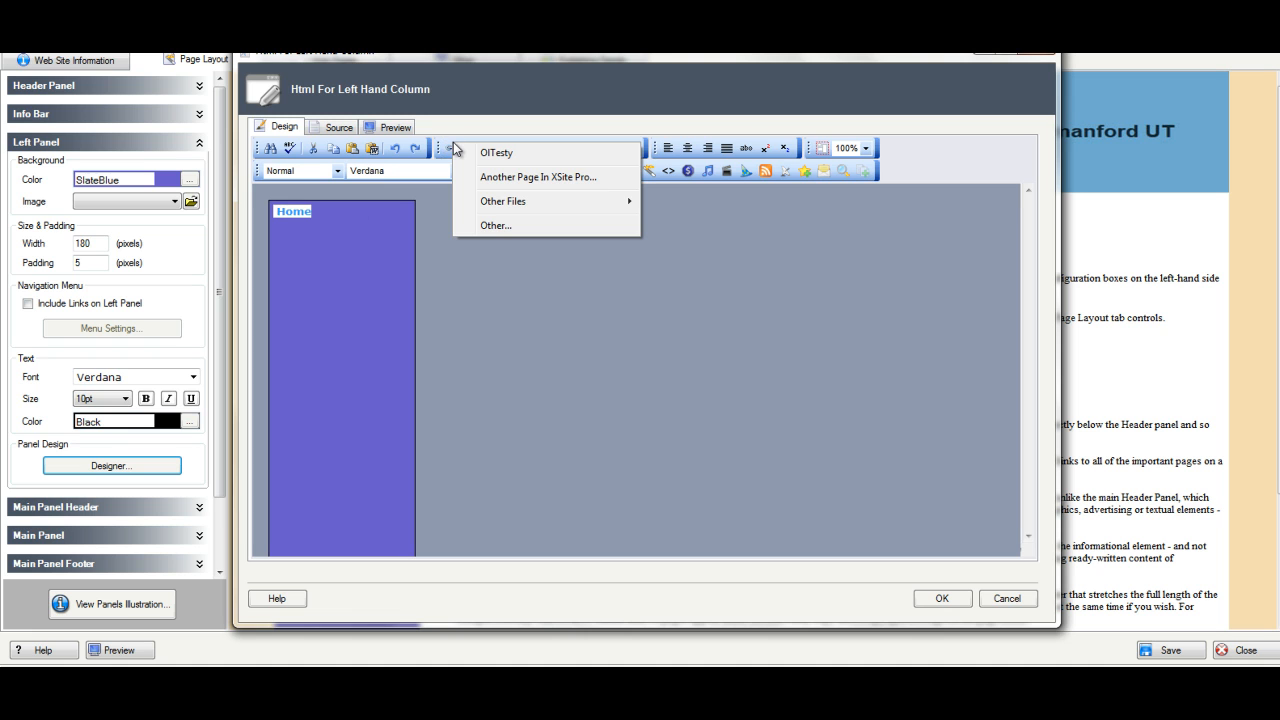
click(508, 152)
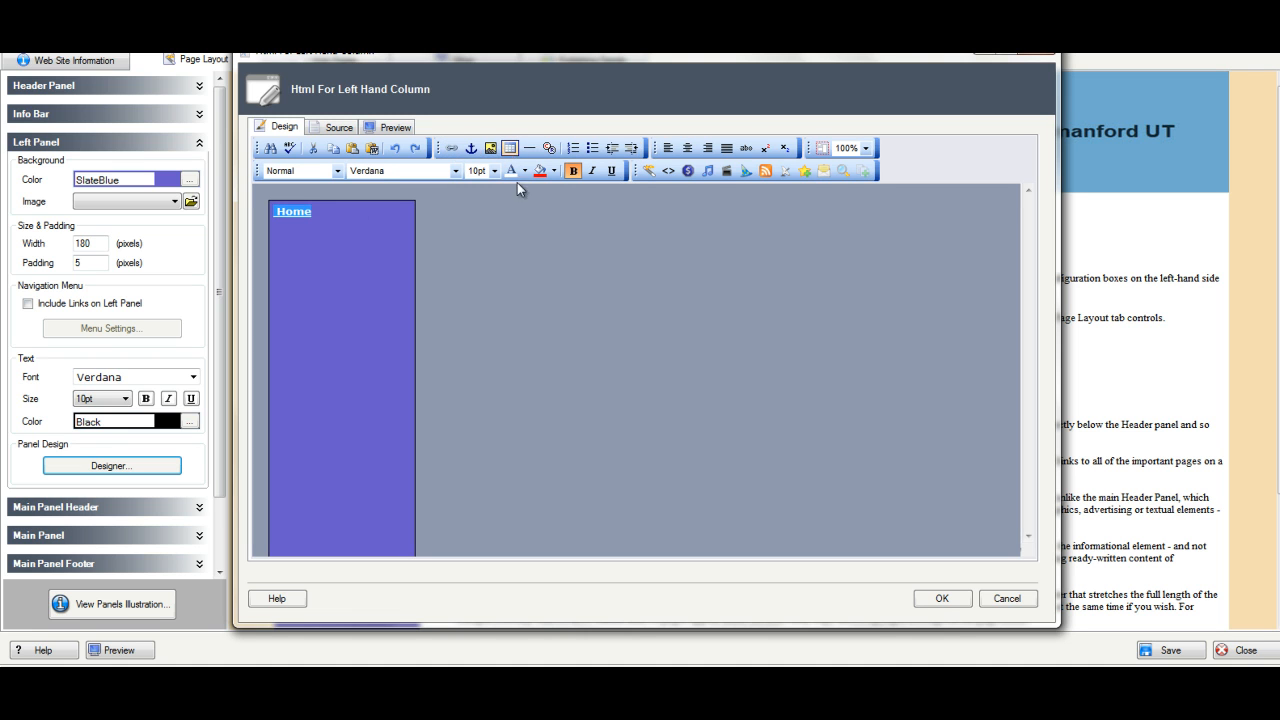
click(934, 600)
click(124, 651)
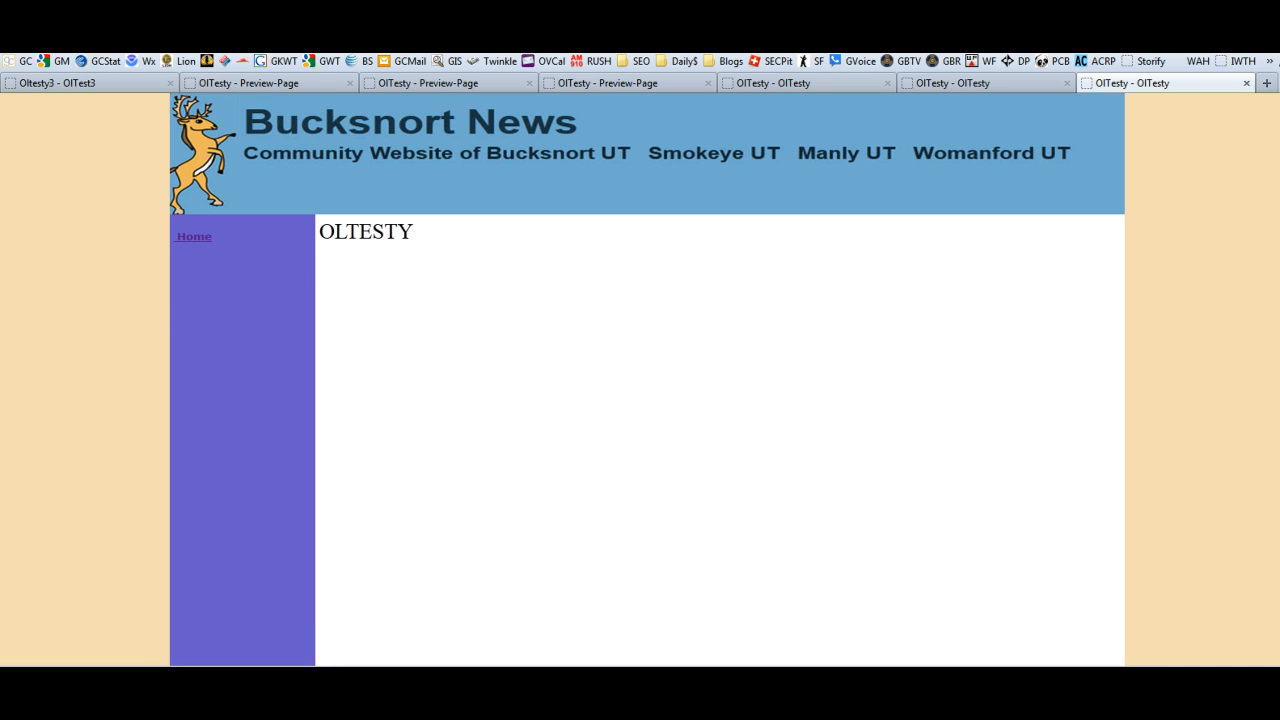
key(alt+Tab)
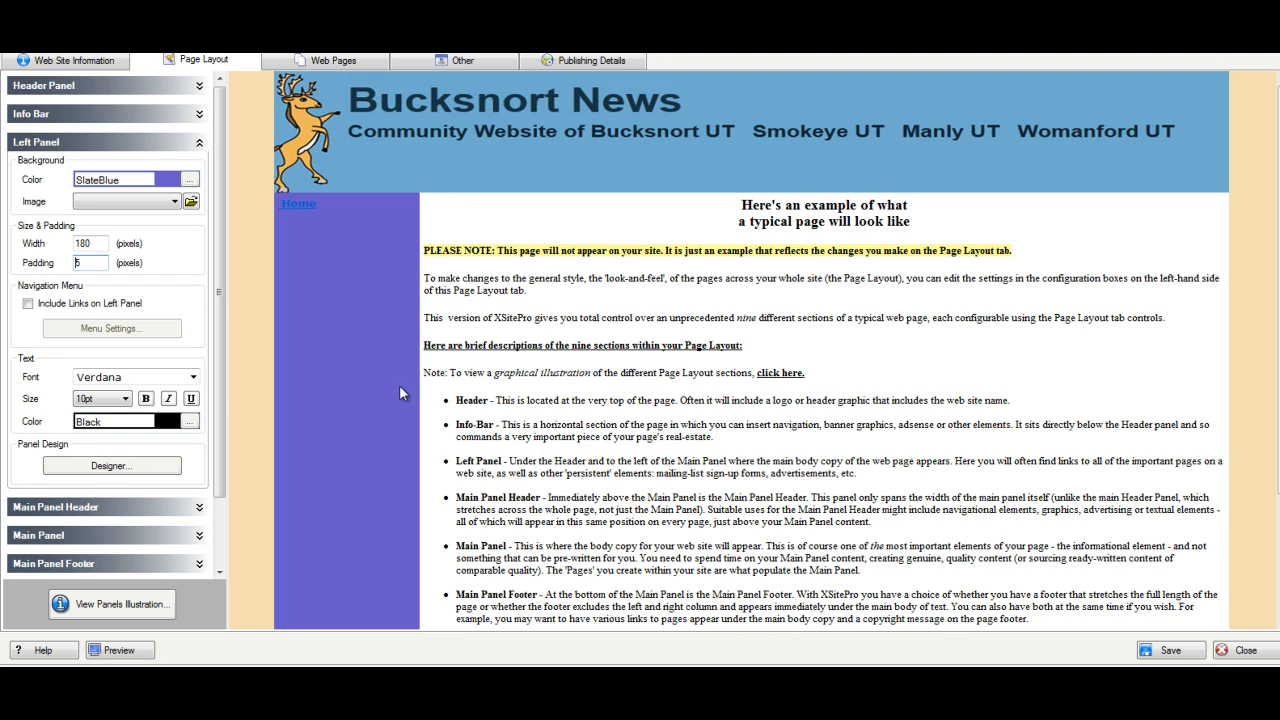
Step: Open the OlTesty page's design and look over the wizards and content types that can be inserted
click(331, 60)
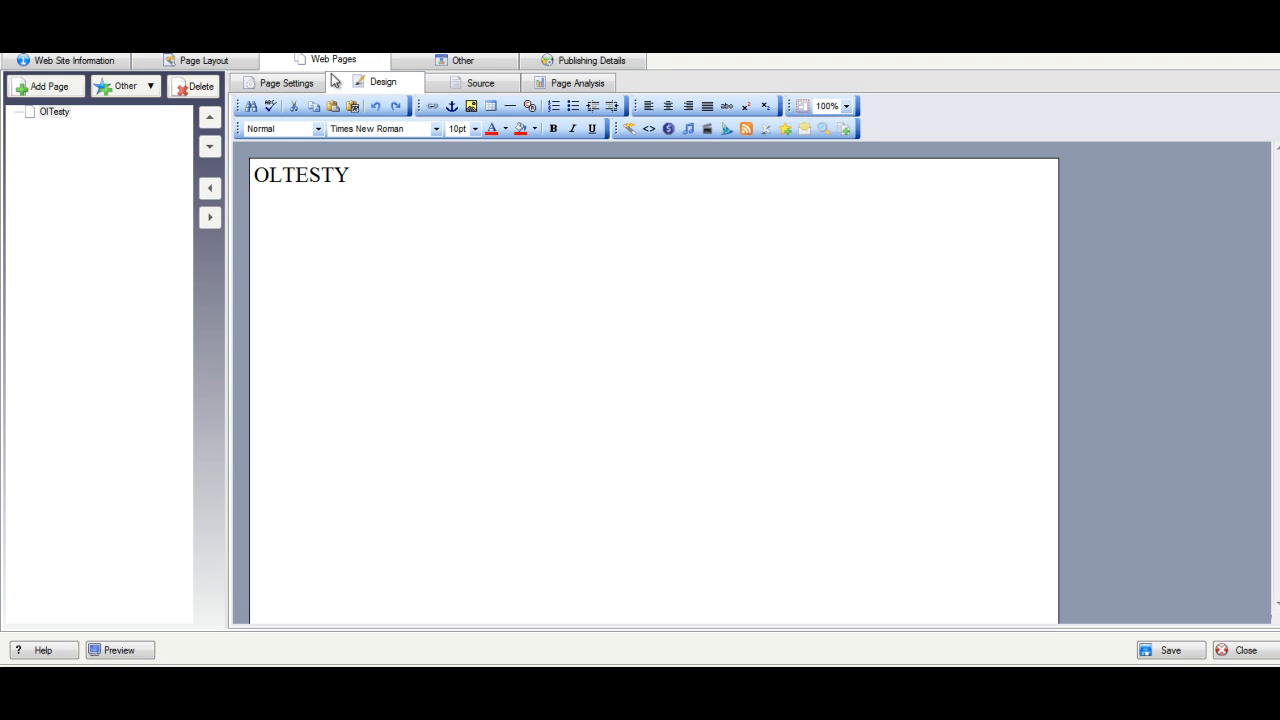
right_click(352, 241)
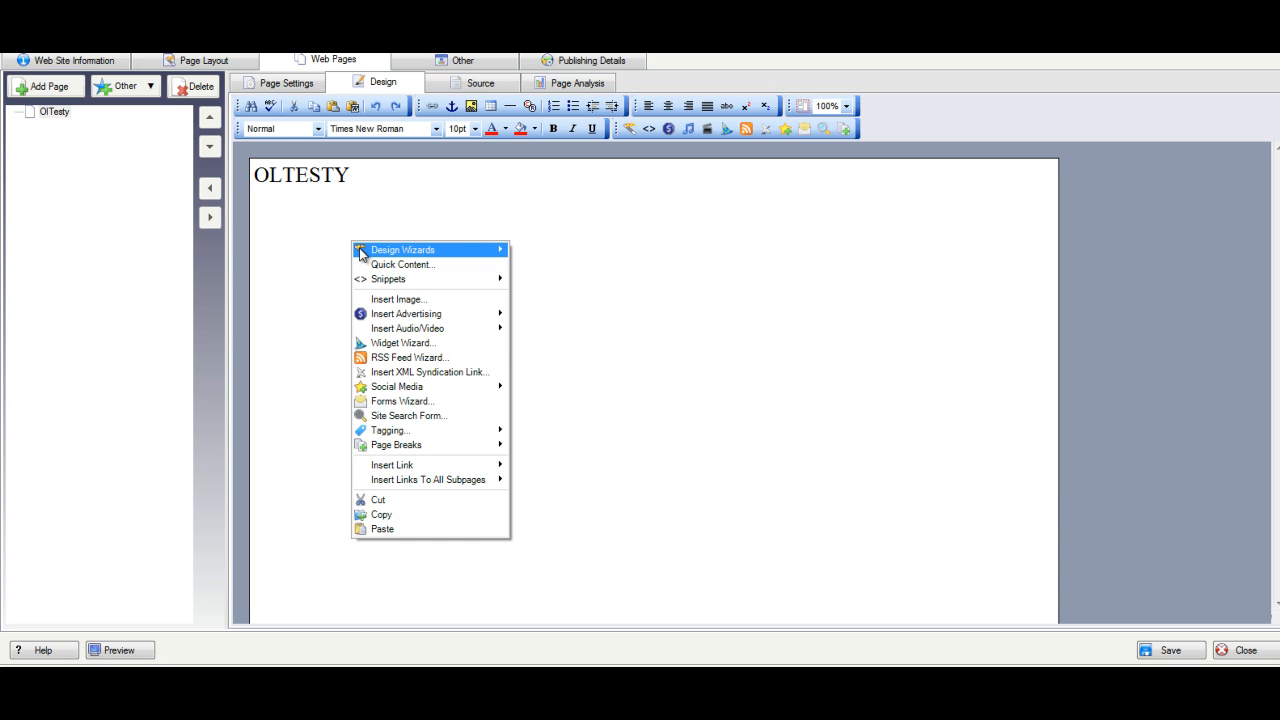
mouse_move(366, 256)
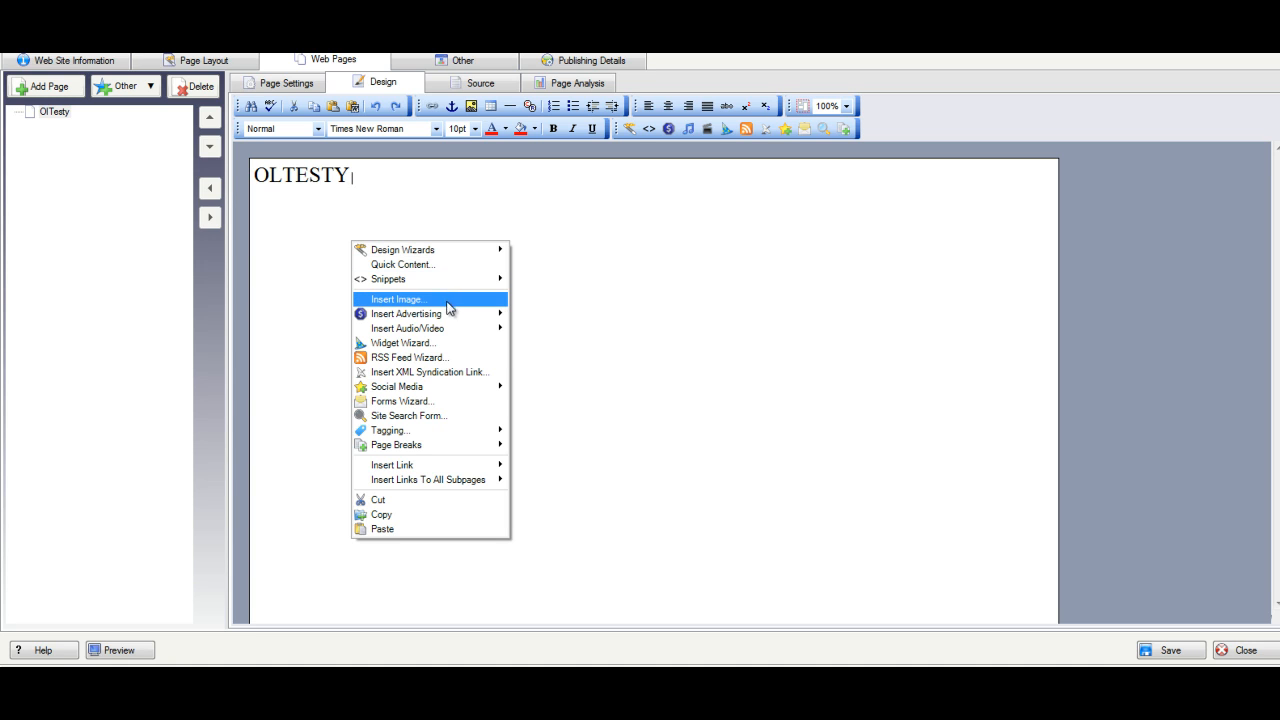
mouse_move(452, 333)
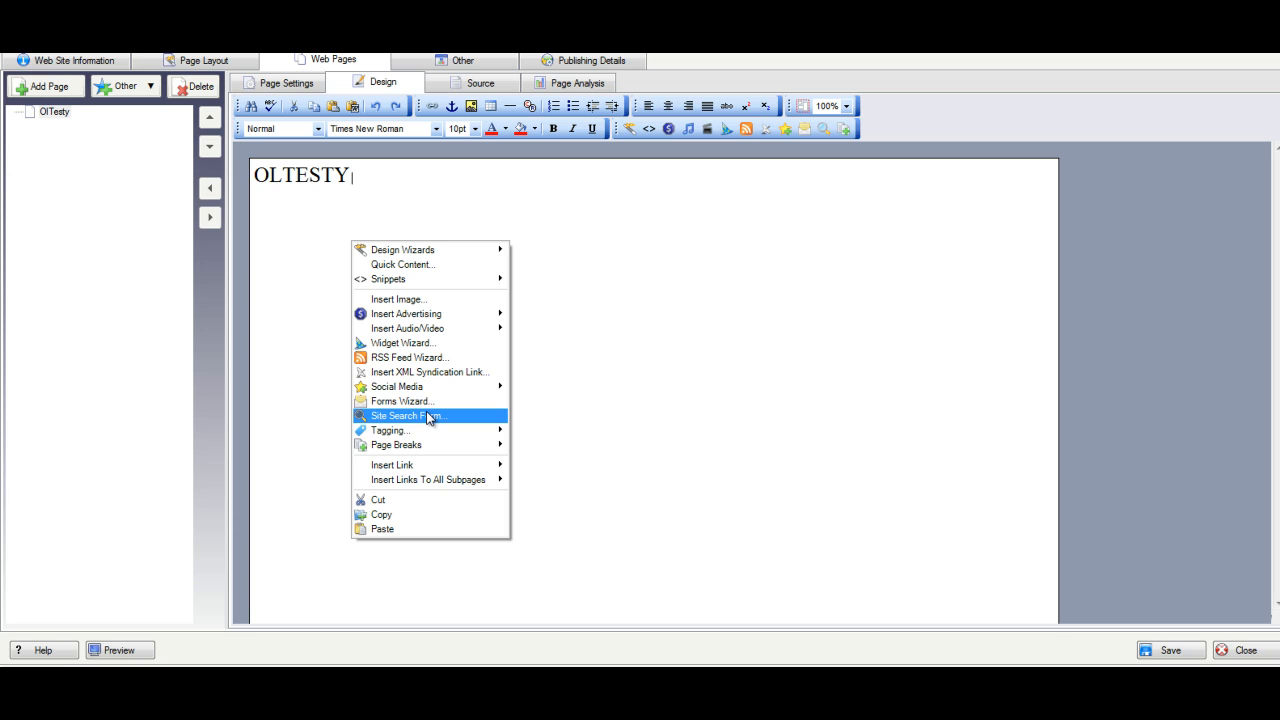
mouse_move(426, 468)
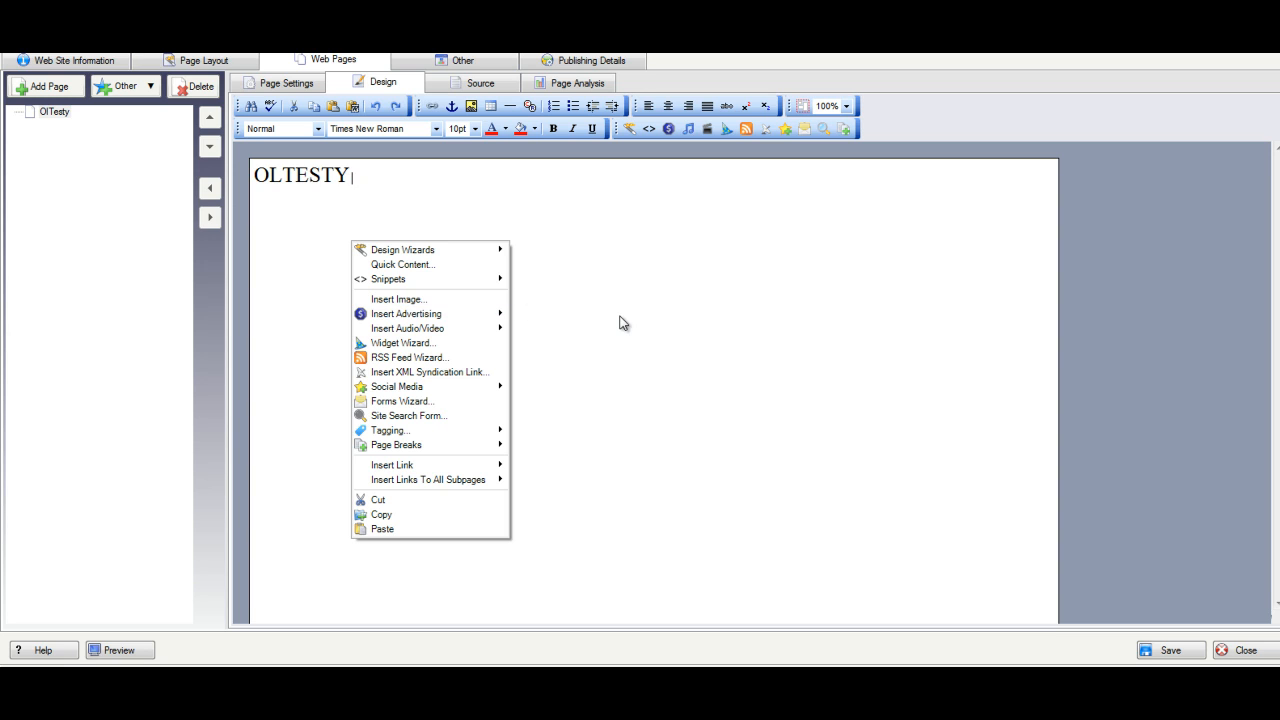
Step: Set the OLTESTY text on the page to size 36
click(355, 175)
drag(355, 175, 251, 175)
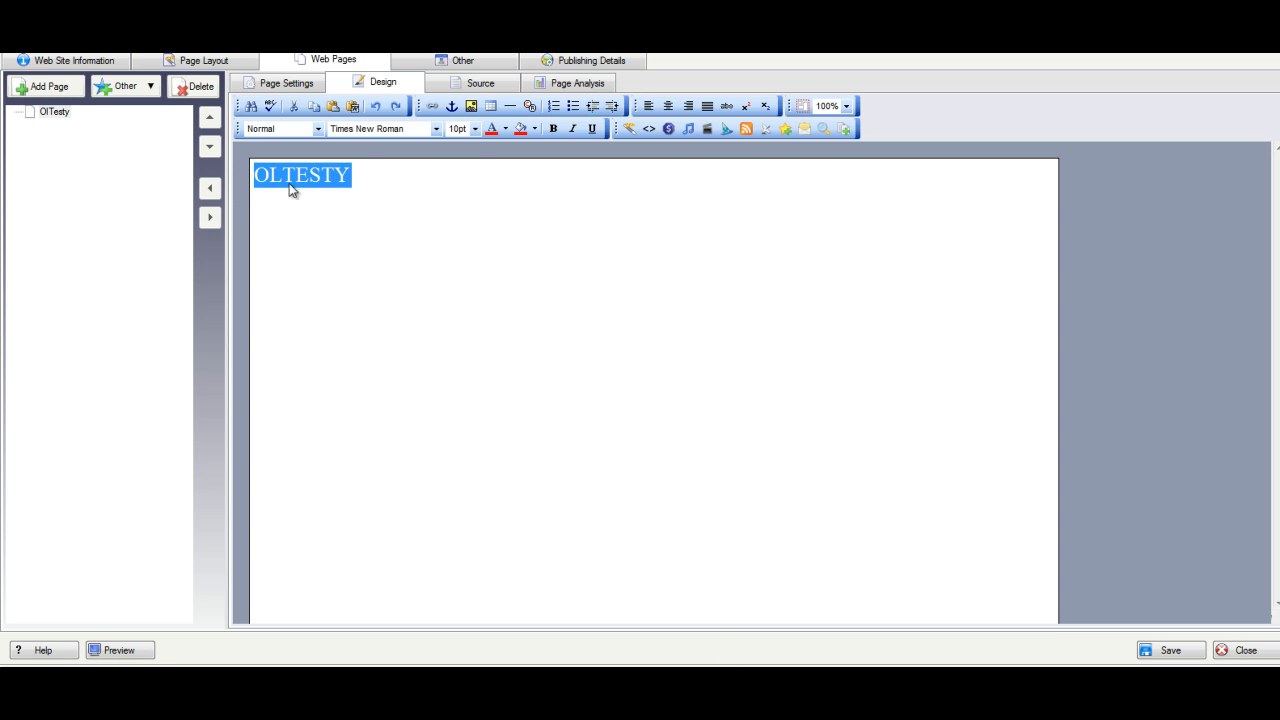
click(475, 129)
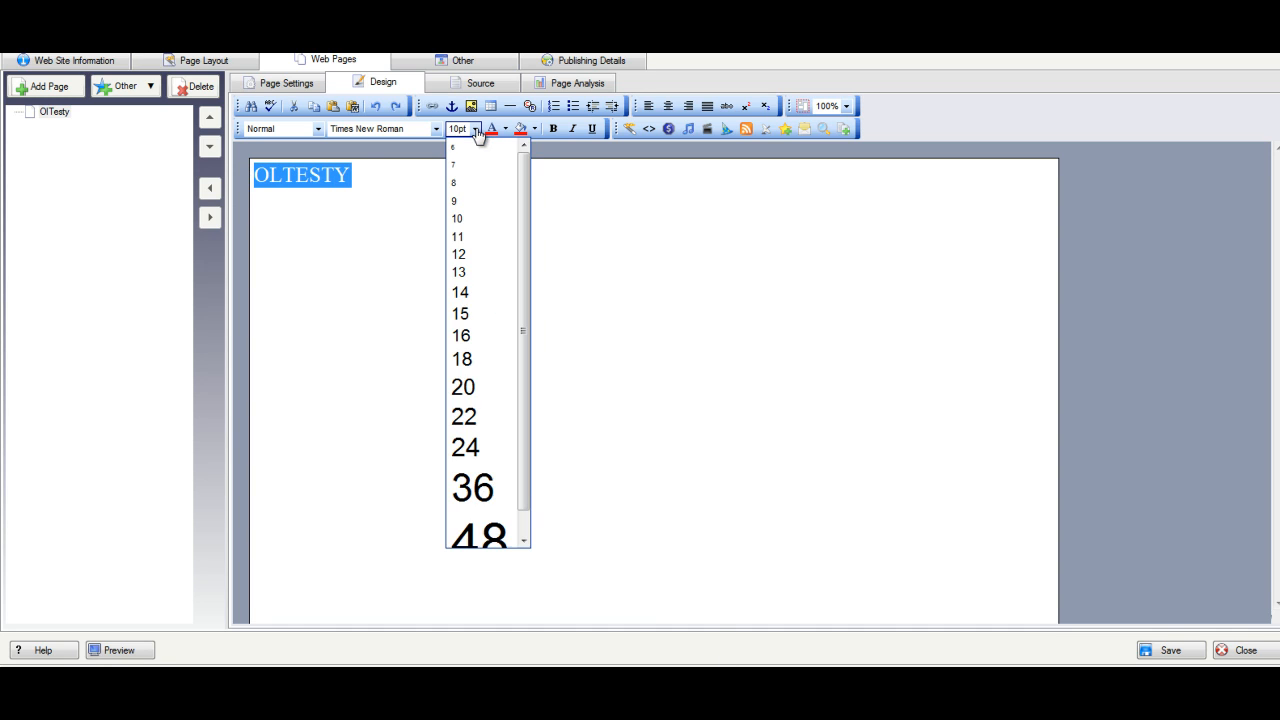
click(498, 512)
click(478, 467)
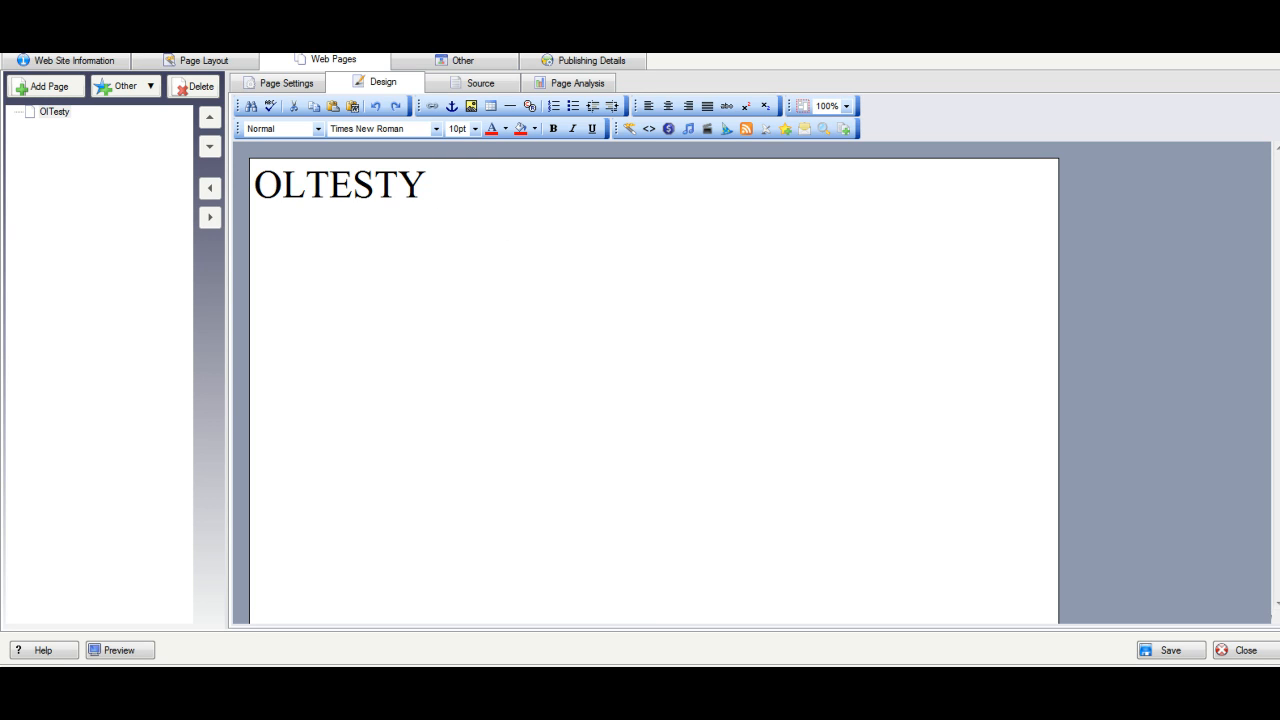
Step: Look over the program's available manuals, tutorials and support options
click(279, 30)
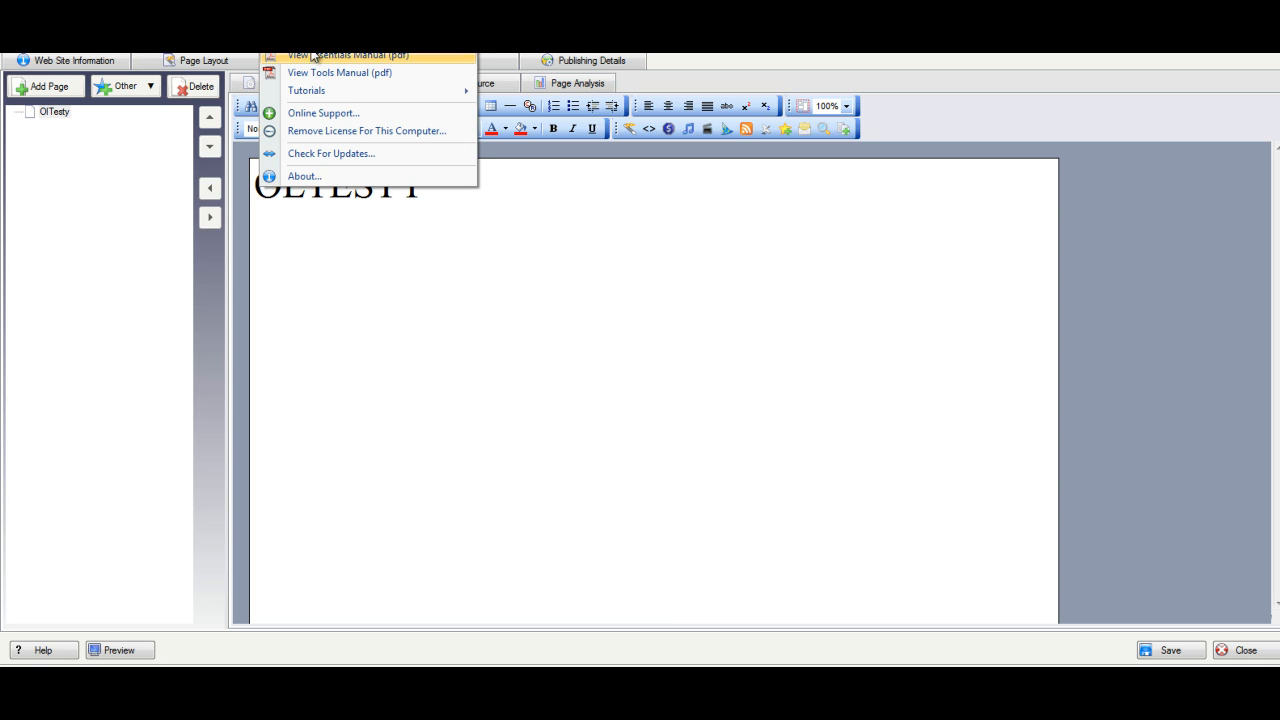